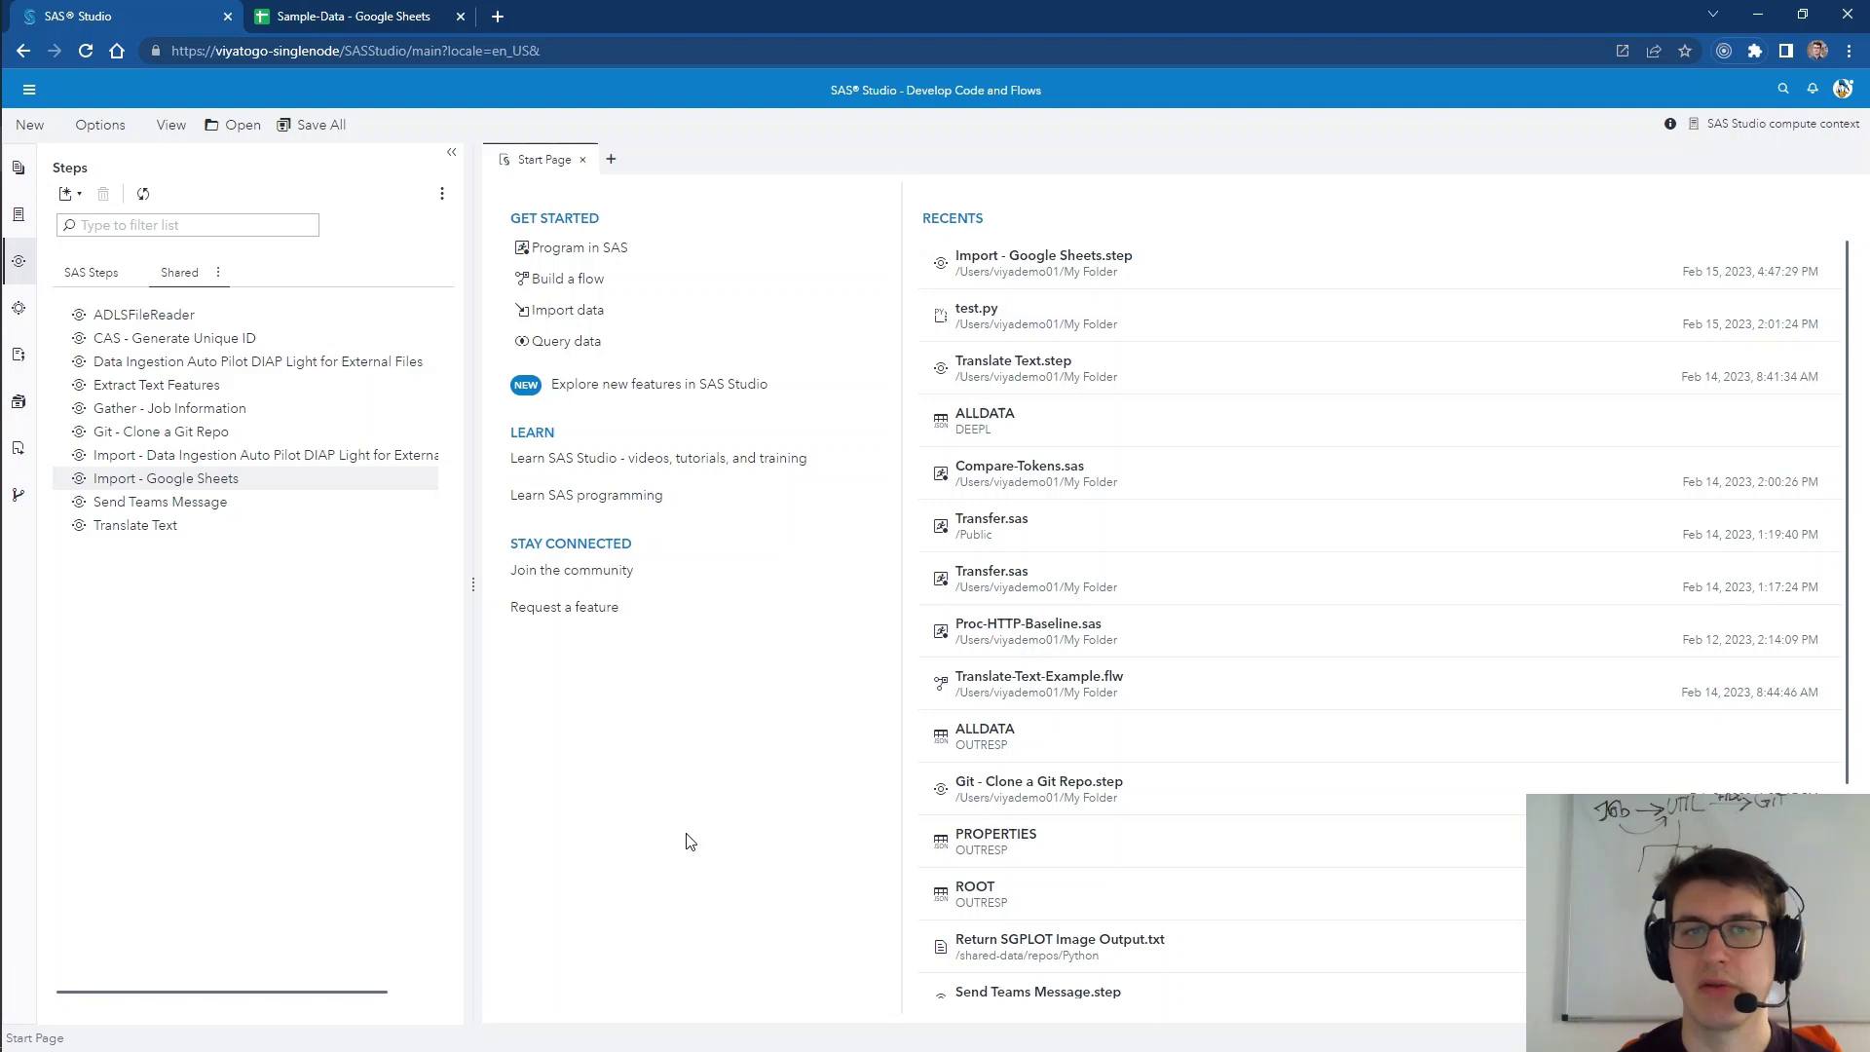
Build a new flow and place an Import - Google Sheets step on its canvas.
{"action": "left_click", "coordinate": [568, 277]}
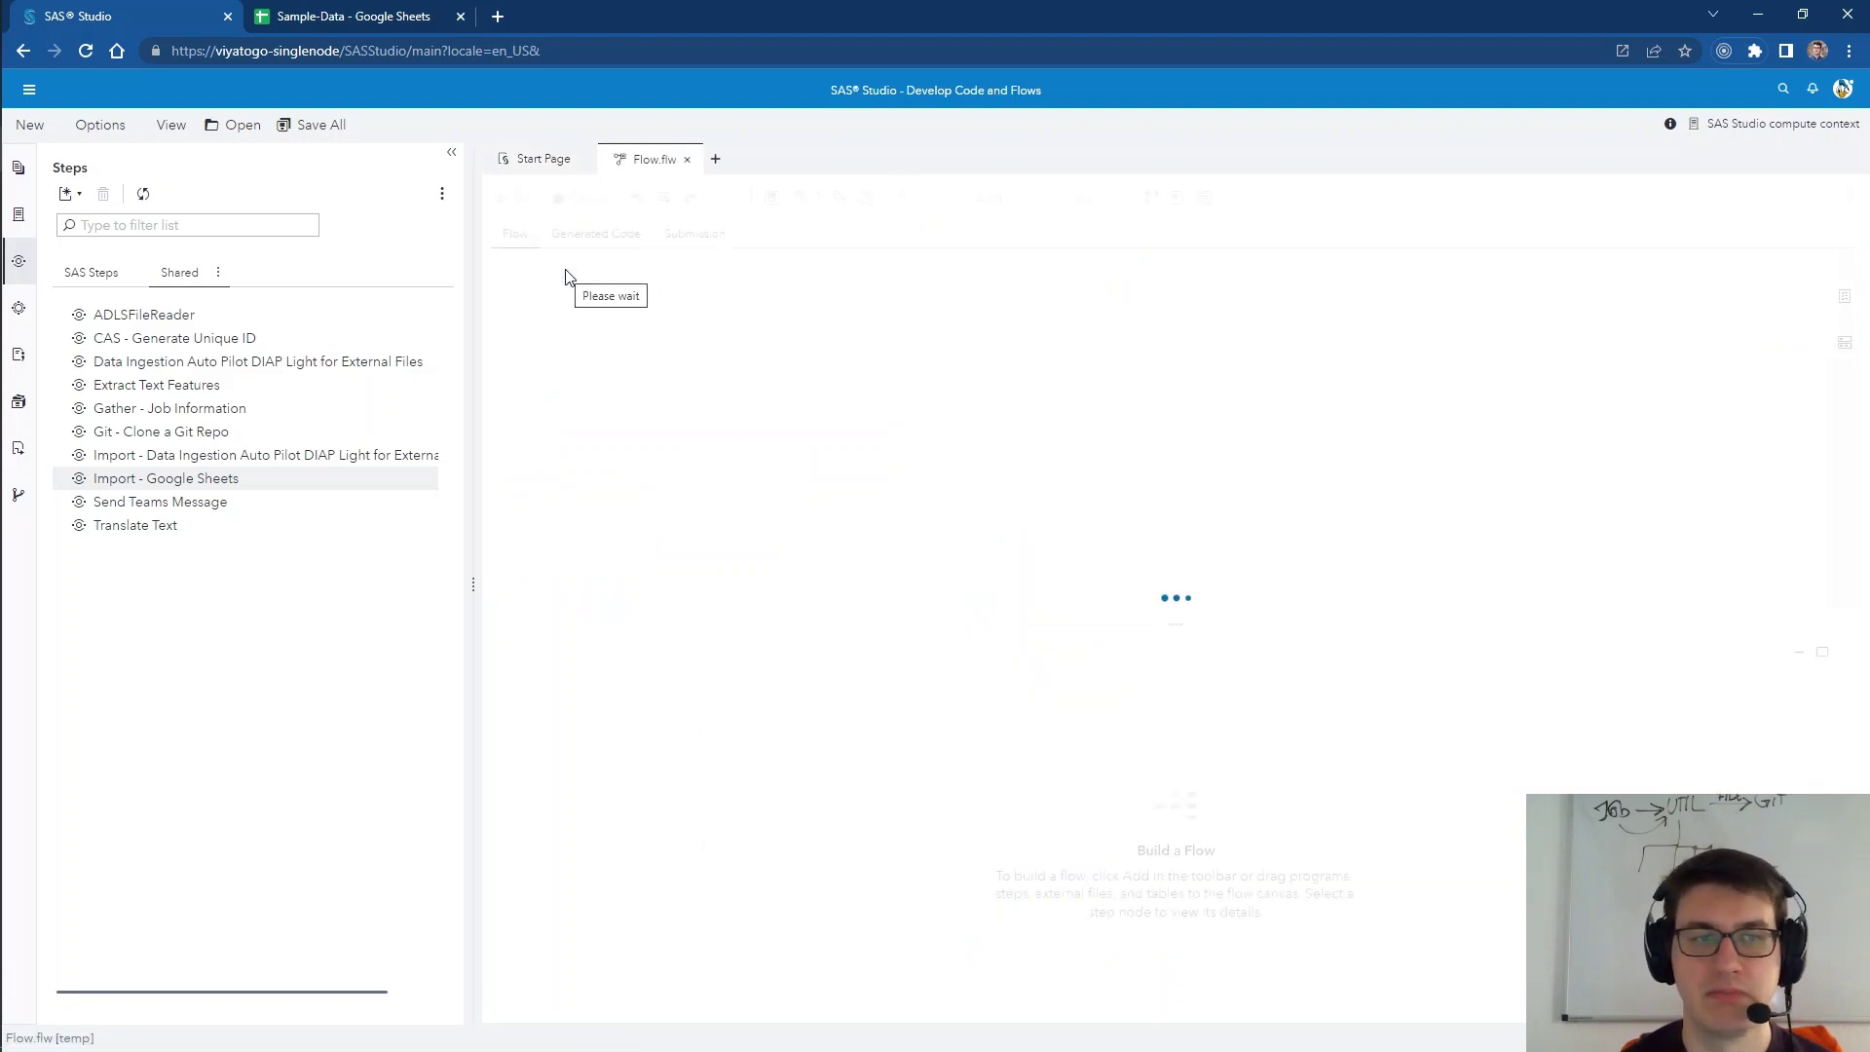
{"action": "left_click_drag", "start_coordinate": [108, 484], "coordinate": [648, 332]}
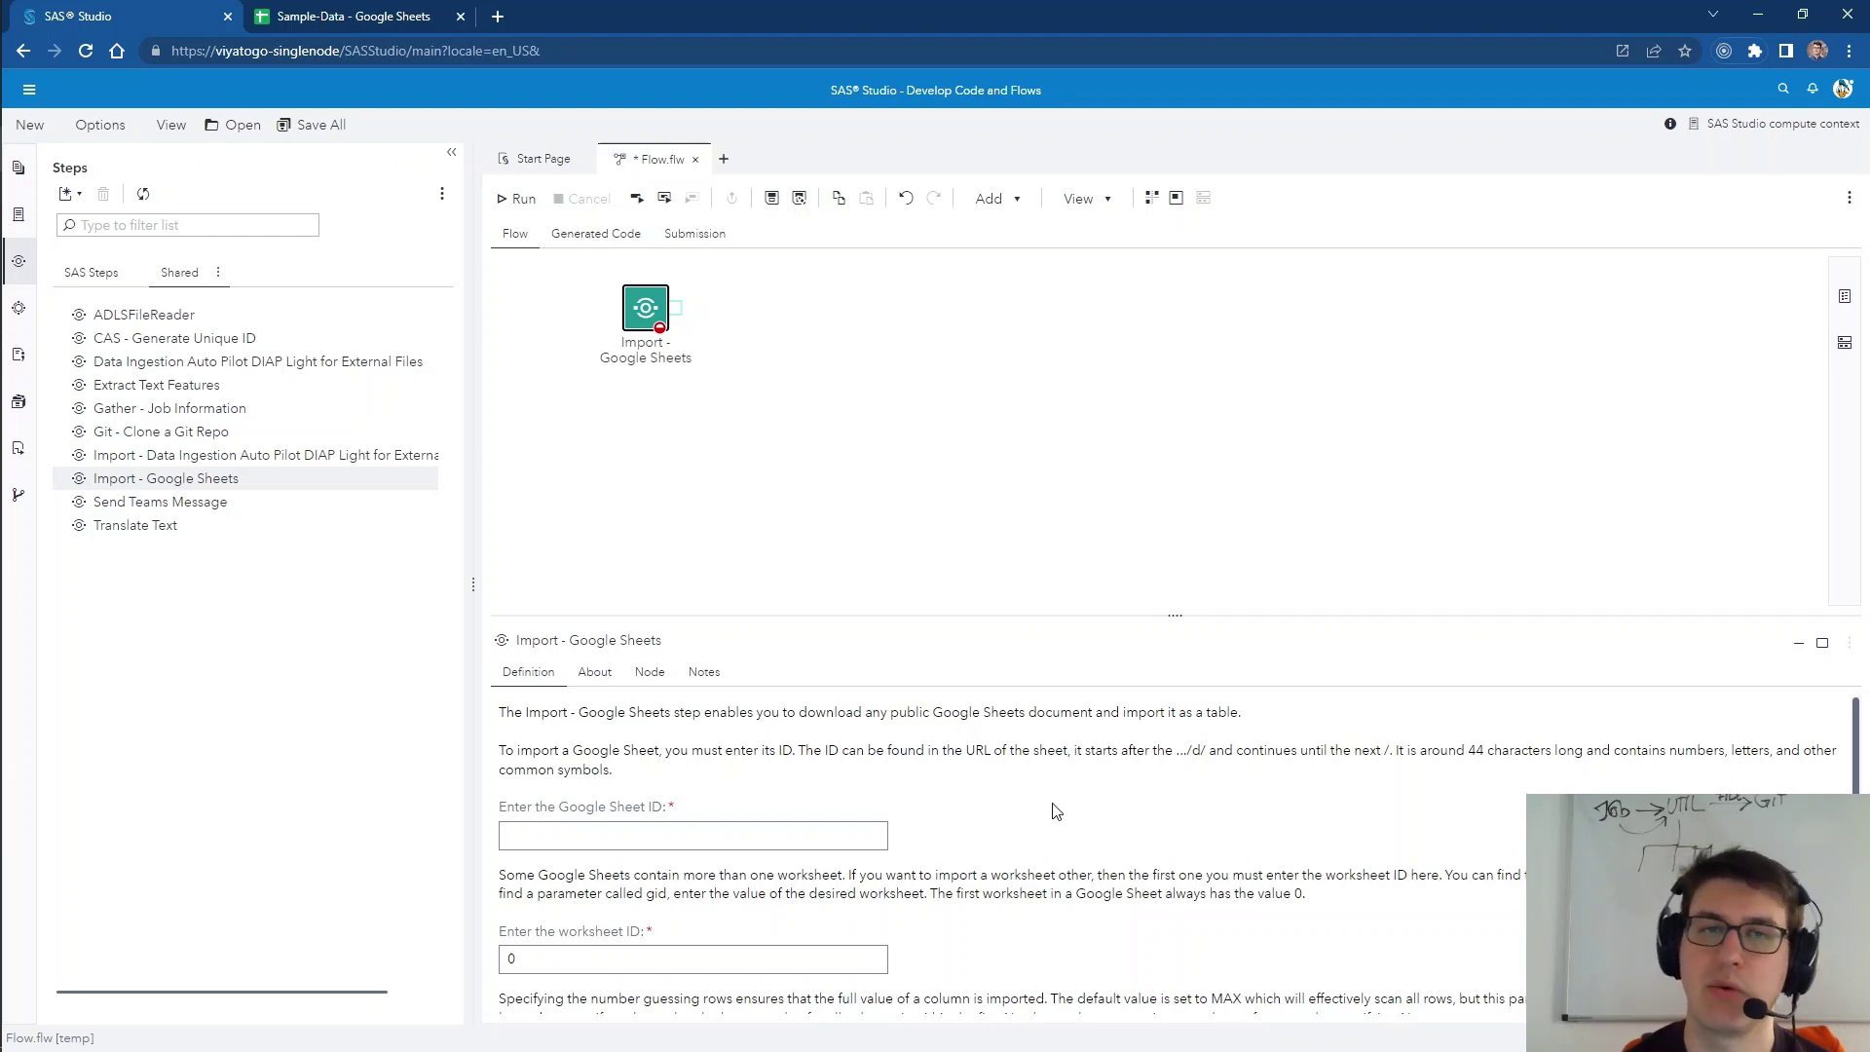
Select the Sample-Data spreadsheet ID between /d/ and /edit in its URL, then return to SAS Studio.
{"action": "left_click", "coordinate": [312, 13]}
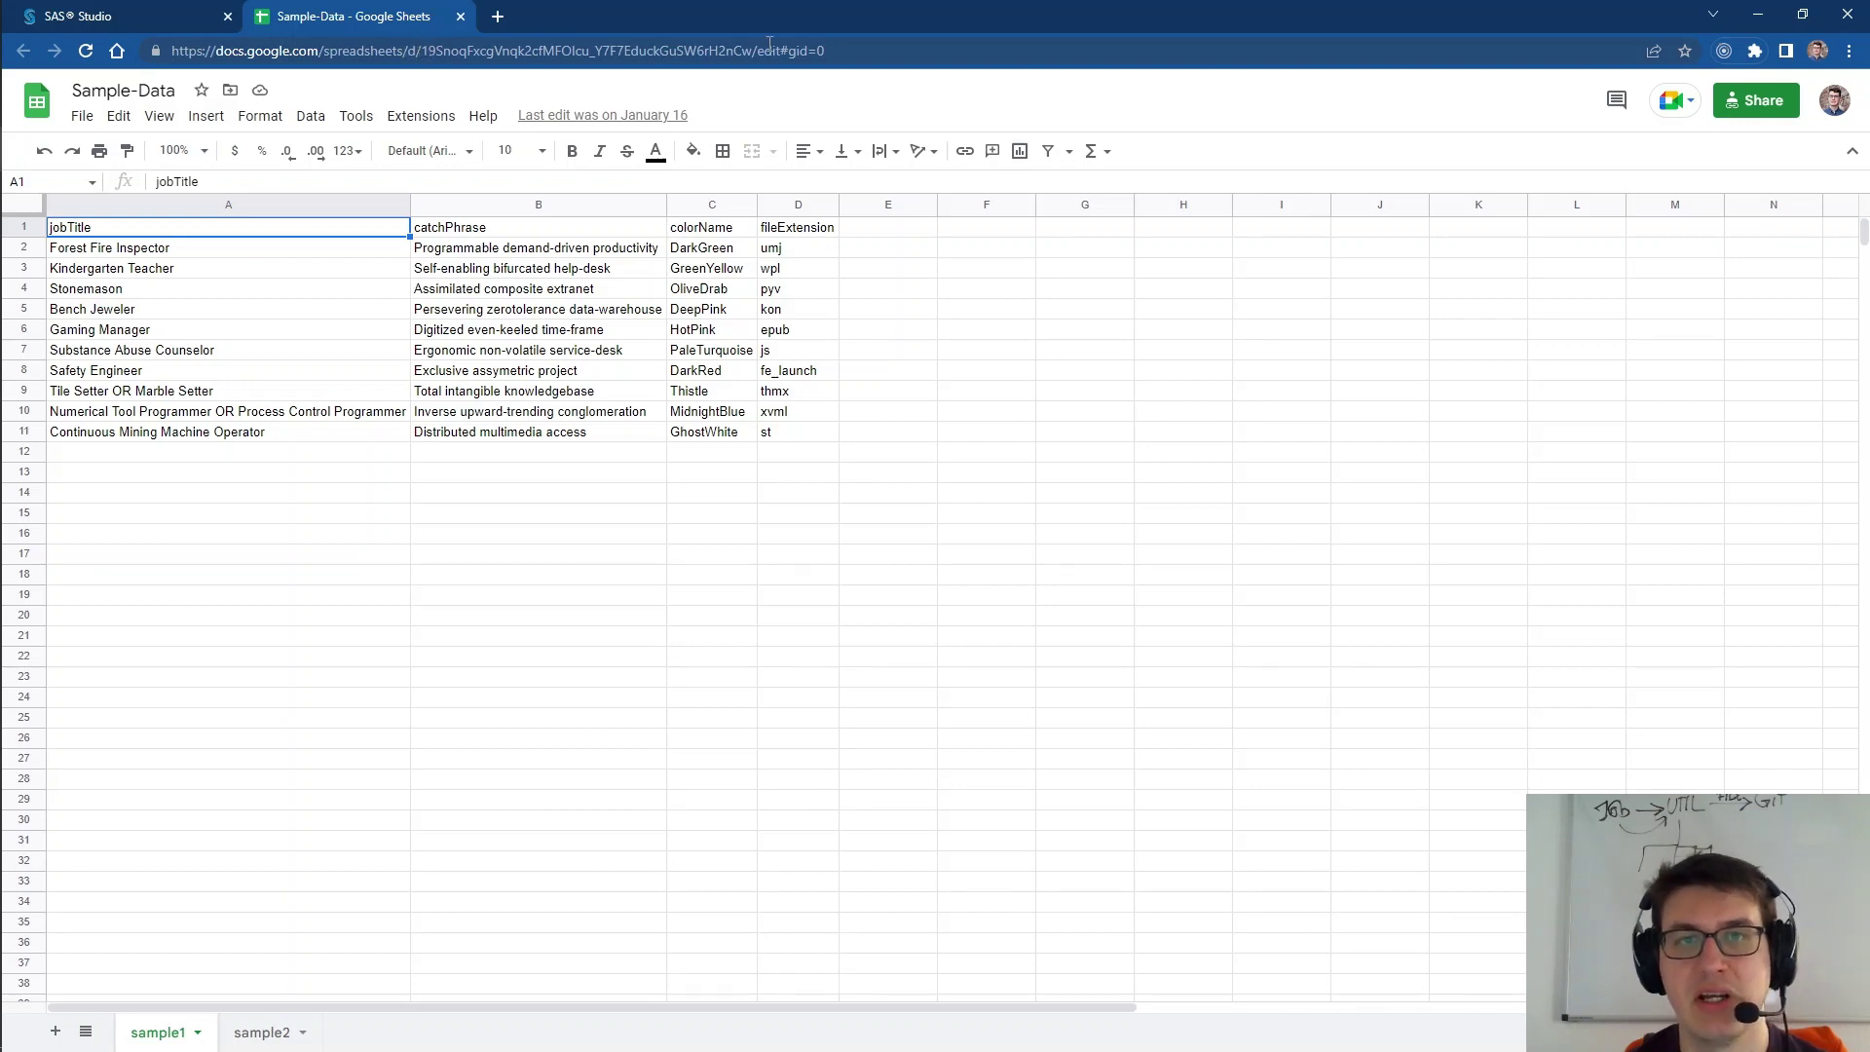
{"action": "left_click_drag", "start_coordinate": [751, 51], "coordinate": [421, 51]}
{"action": "key", "text": "ctrl+c"}
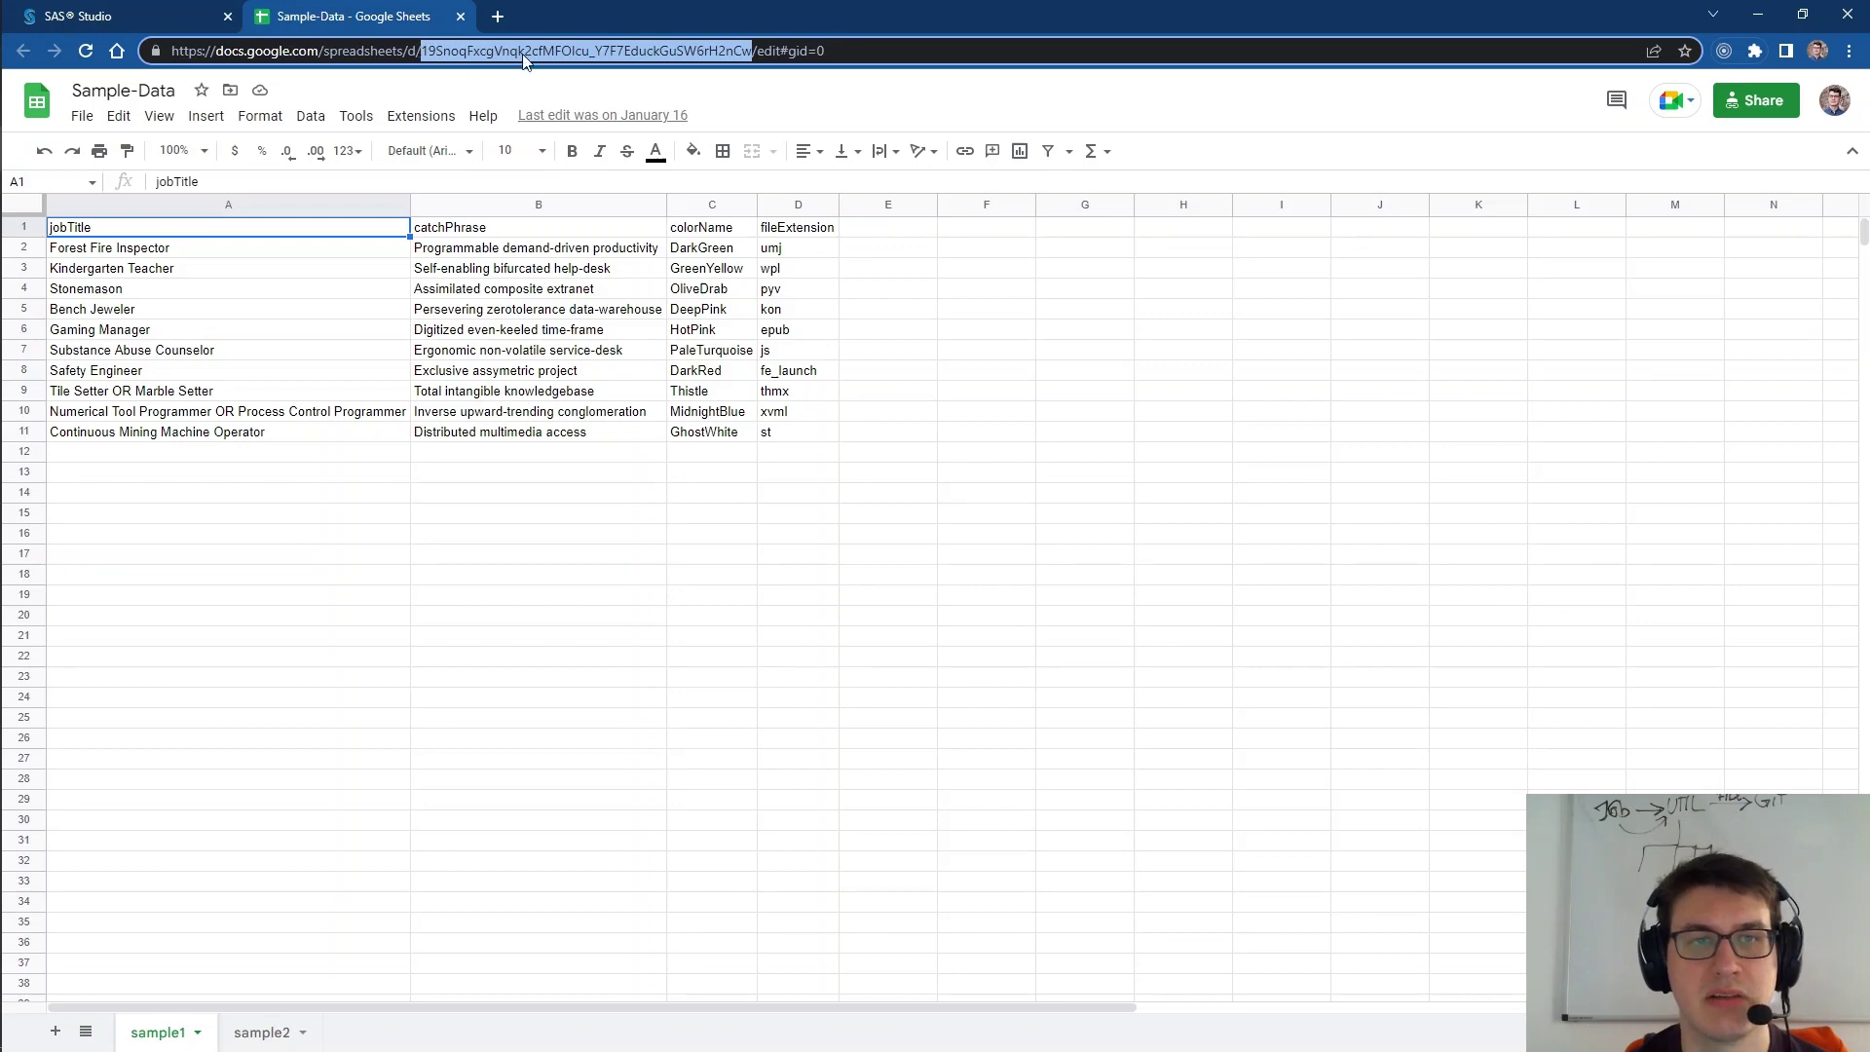
{"action": "left_click", "coordinate": [70, 15]}
Paste the Sample-Data spreadsheet ID into the step's Google Sheet ID field.
{"action": "left_click", "coordinate": [614, 836]}
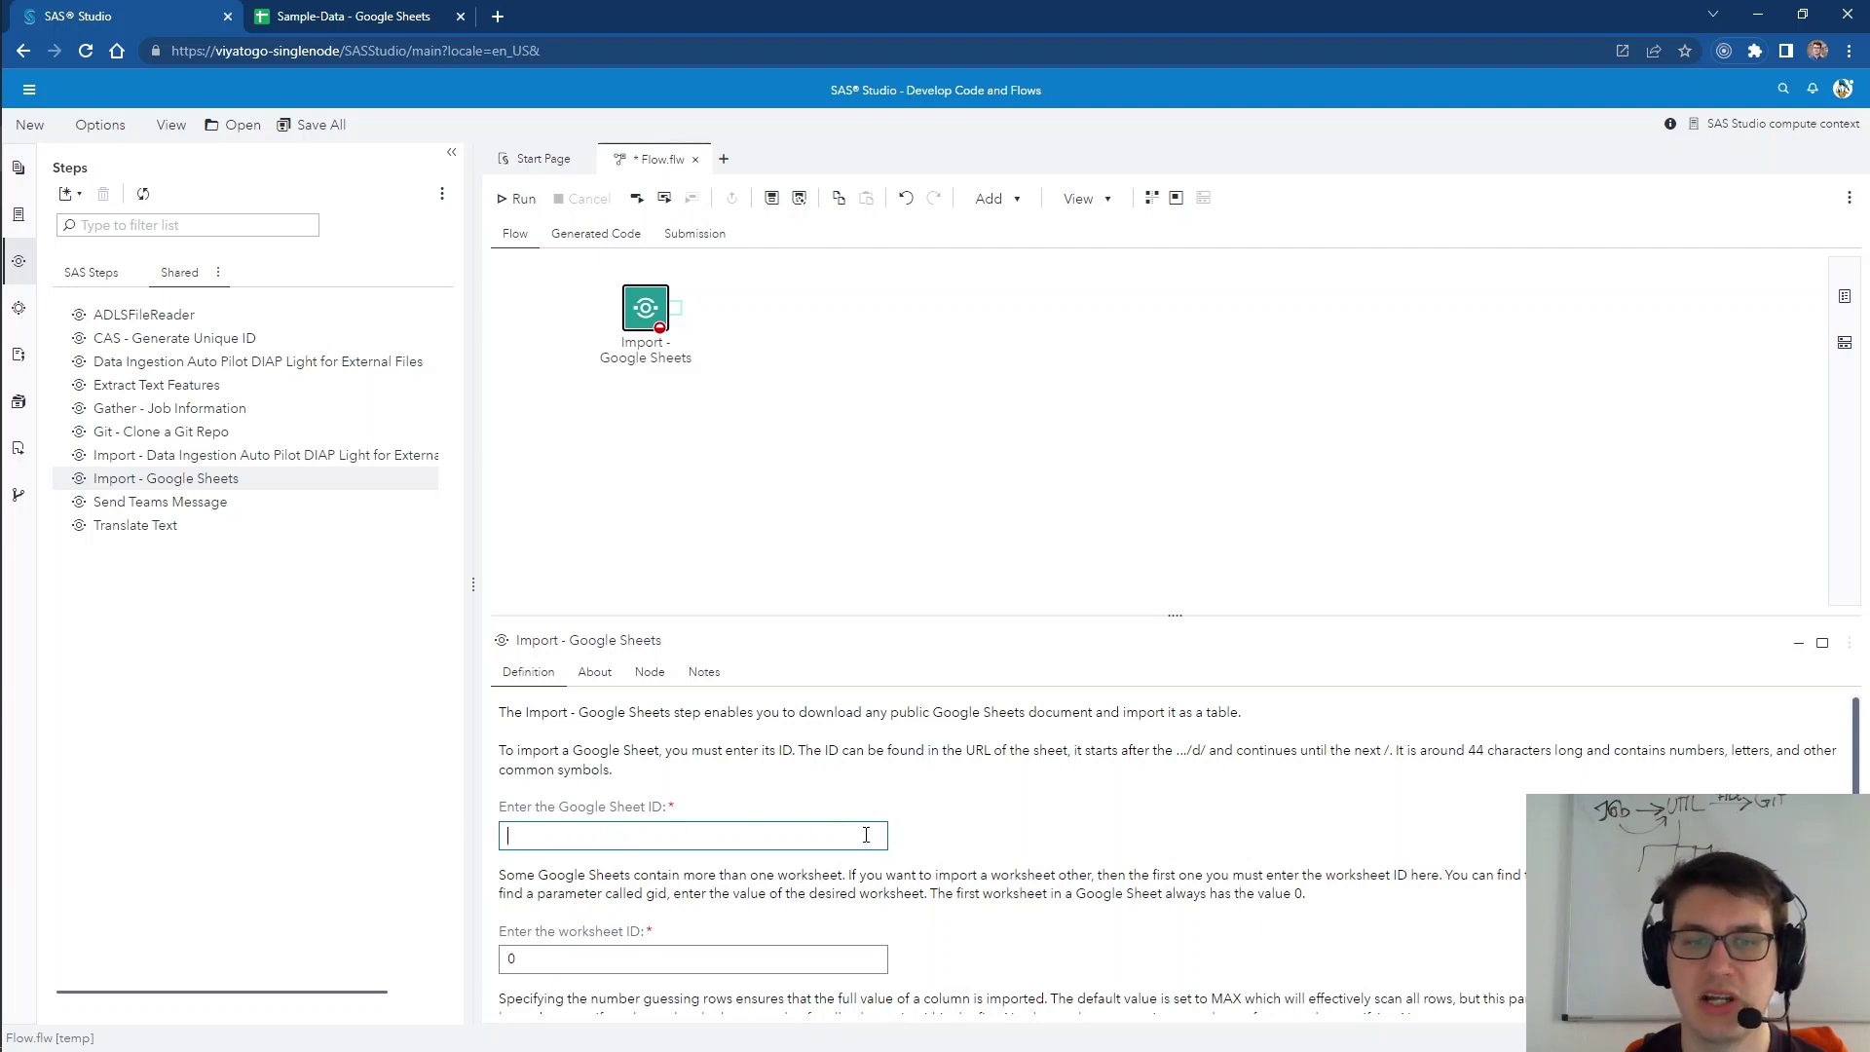
{"action": "key", "text": "ctrl+v"}
{"action": "scroll", "coordinate": [1023, 833], "scroll_direction": "down", "scroll_amount": 1}
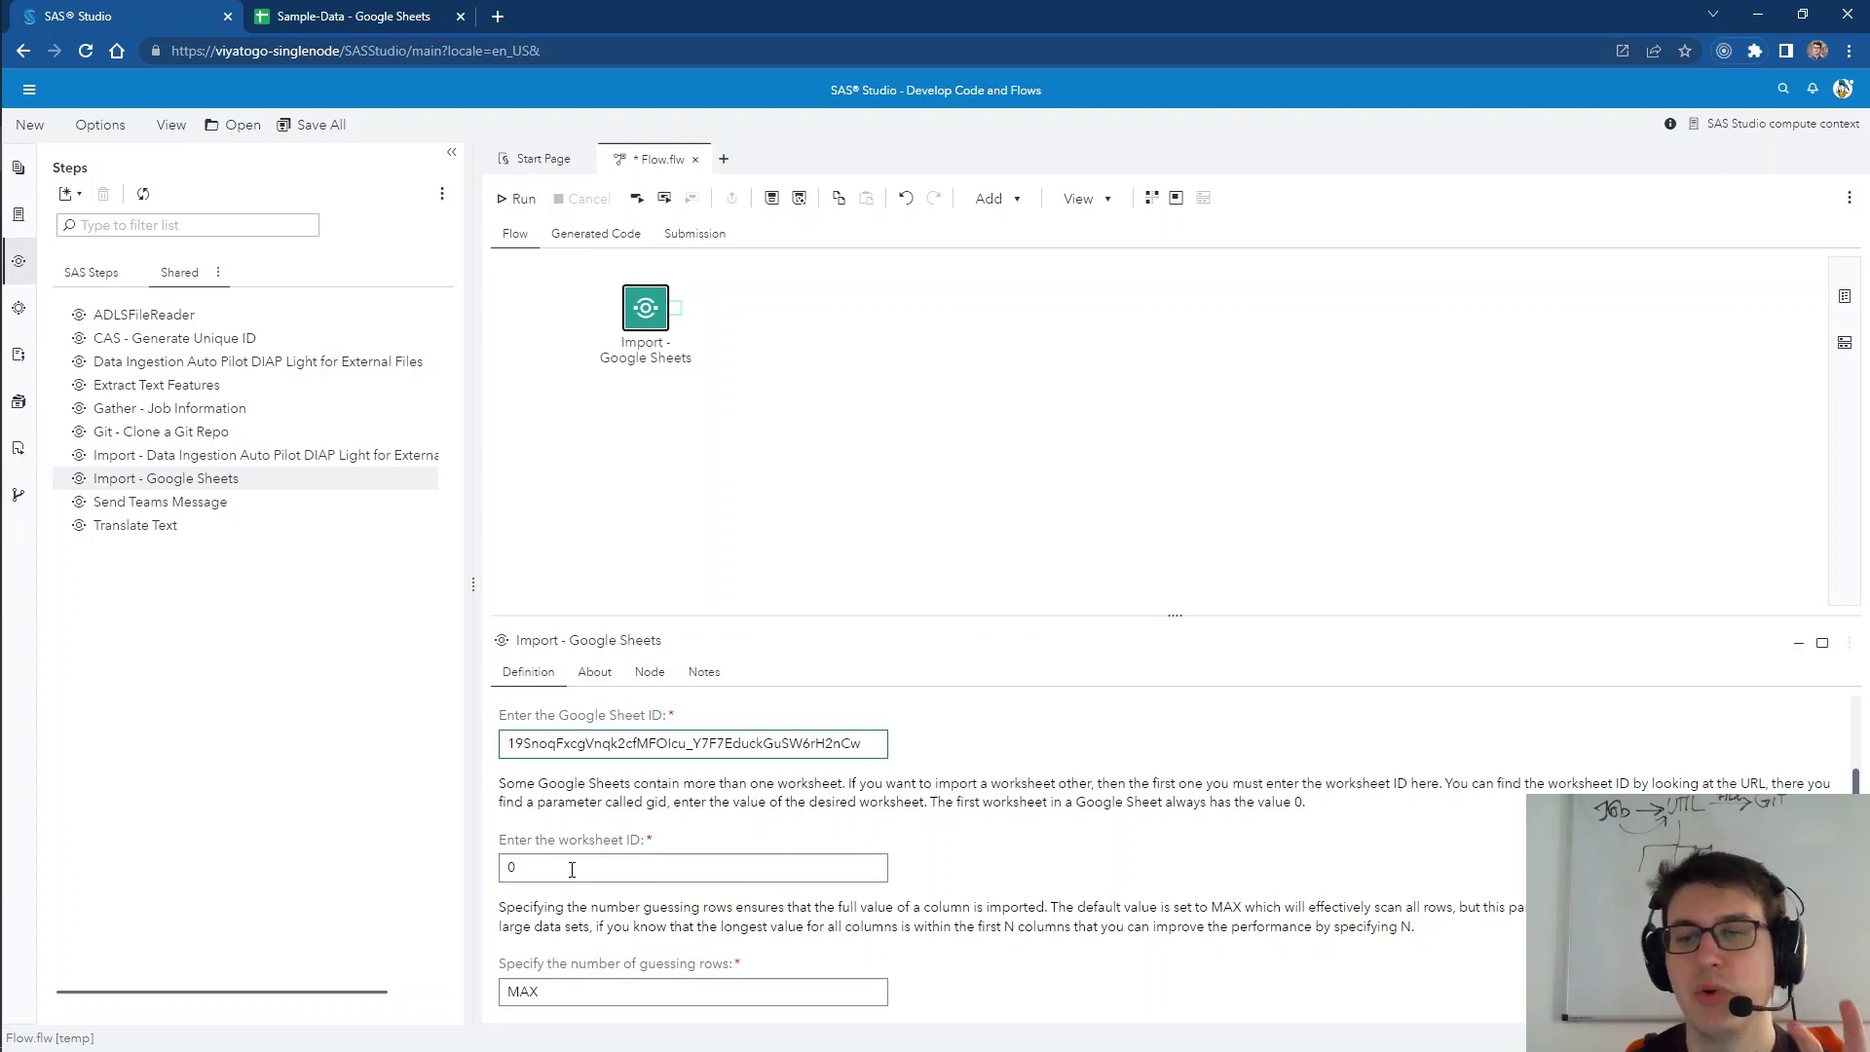
{"action": "left_click", "coordinate": [314, 8]}
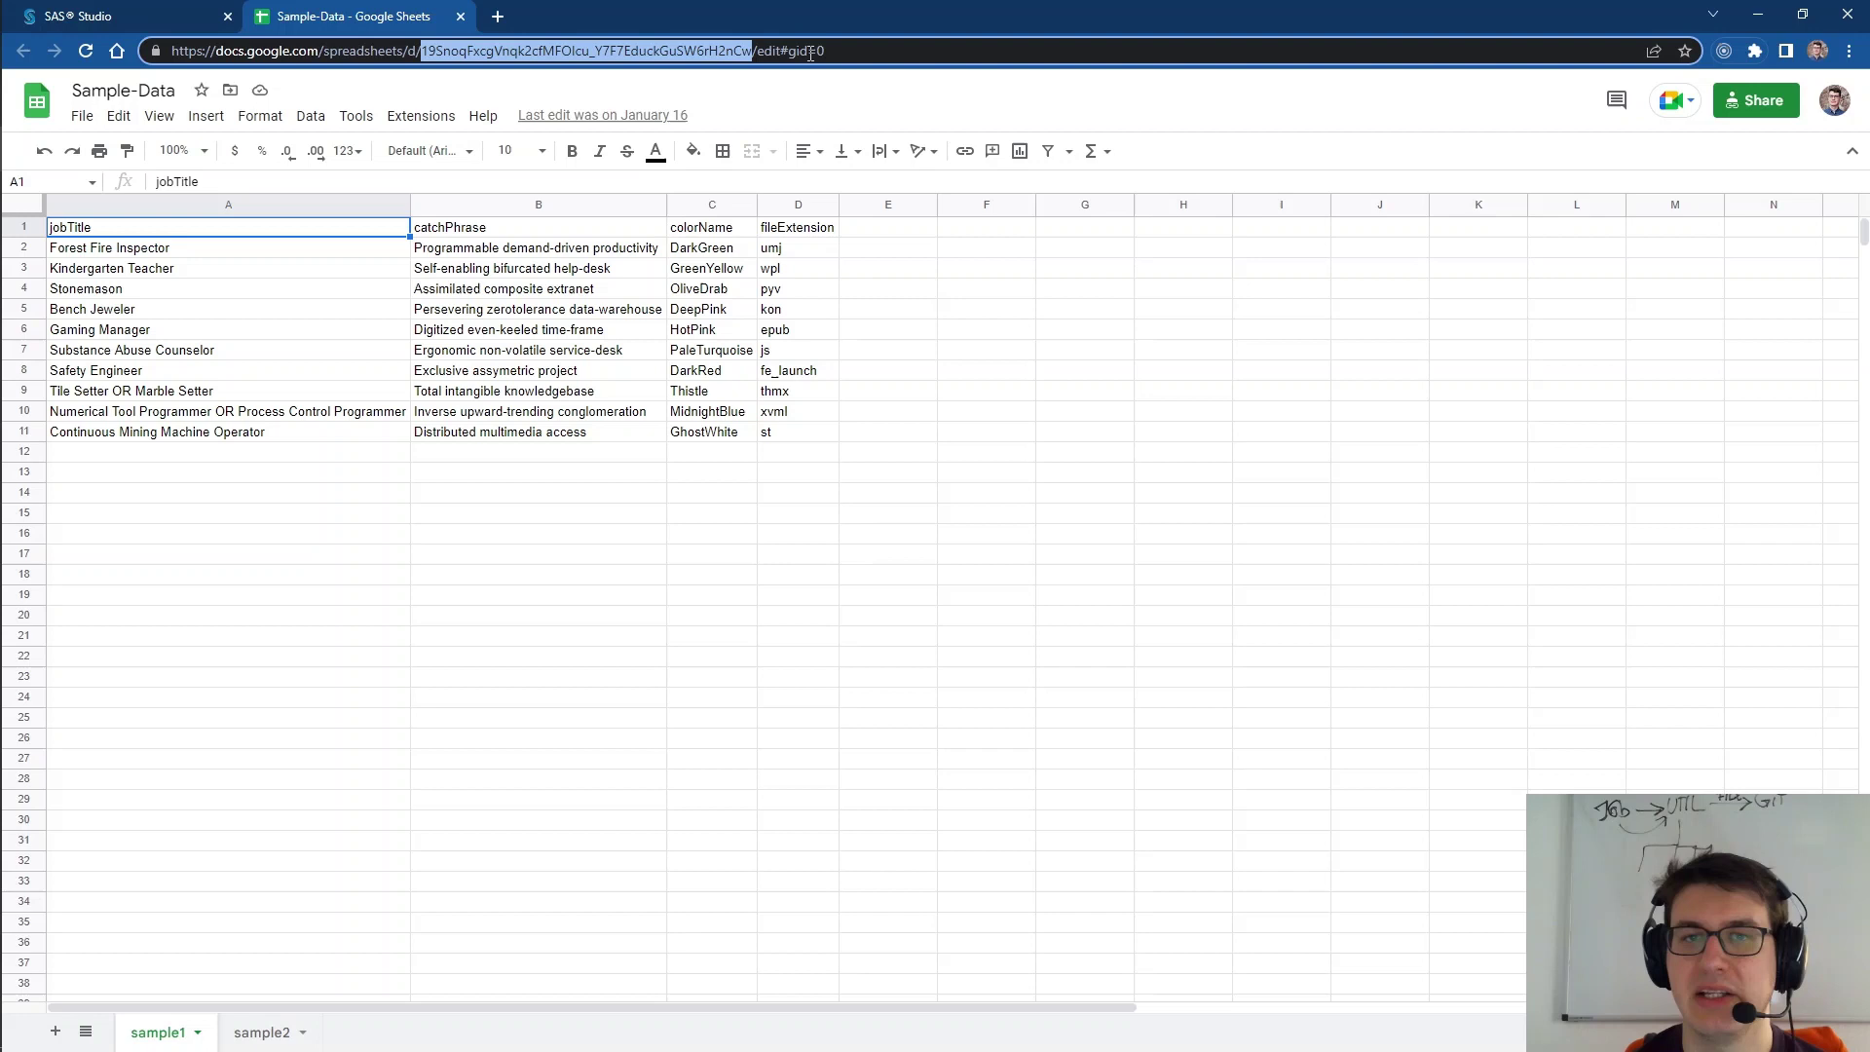
{"action": "left_click", "coordinate": [832, 53]}
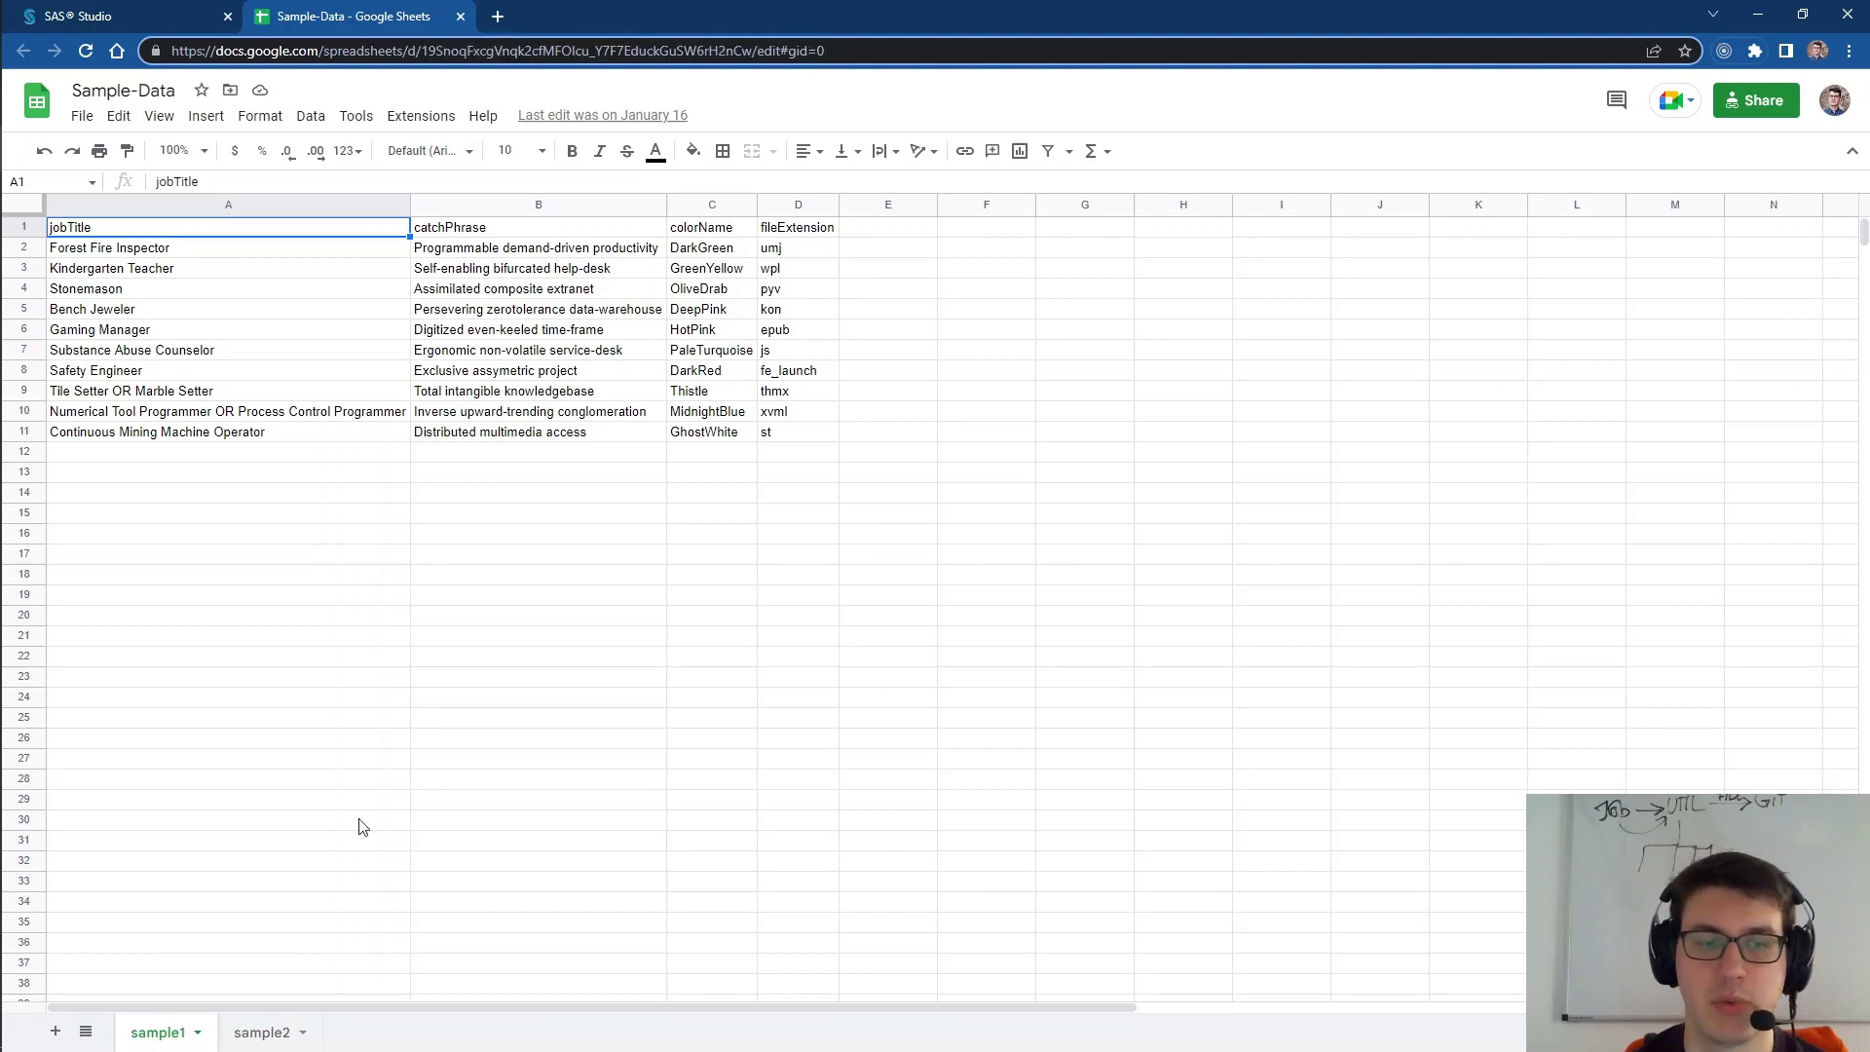
{"action": "left_click", "coordinate": [259, 1036]}
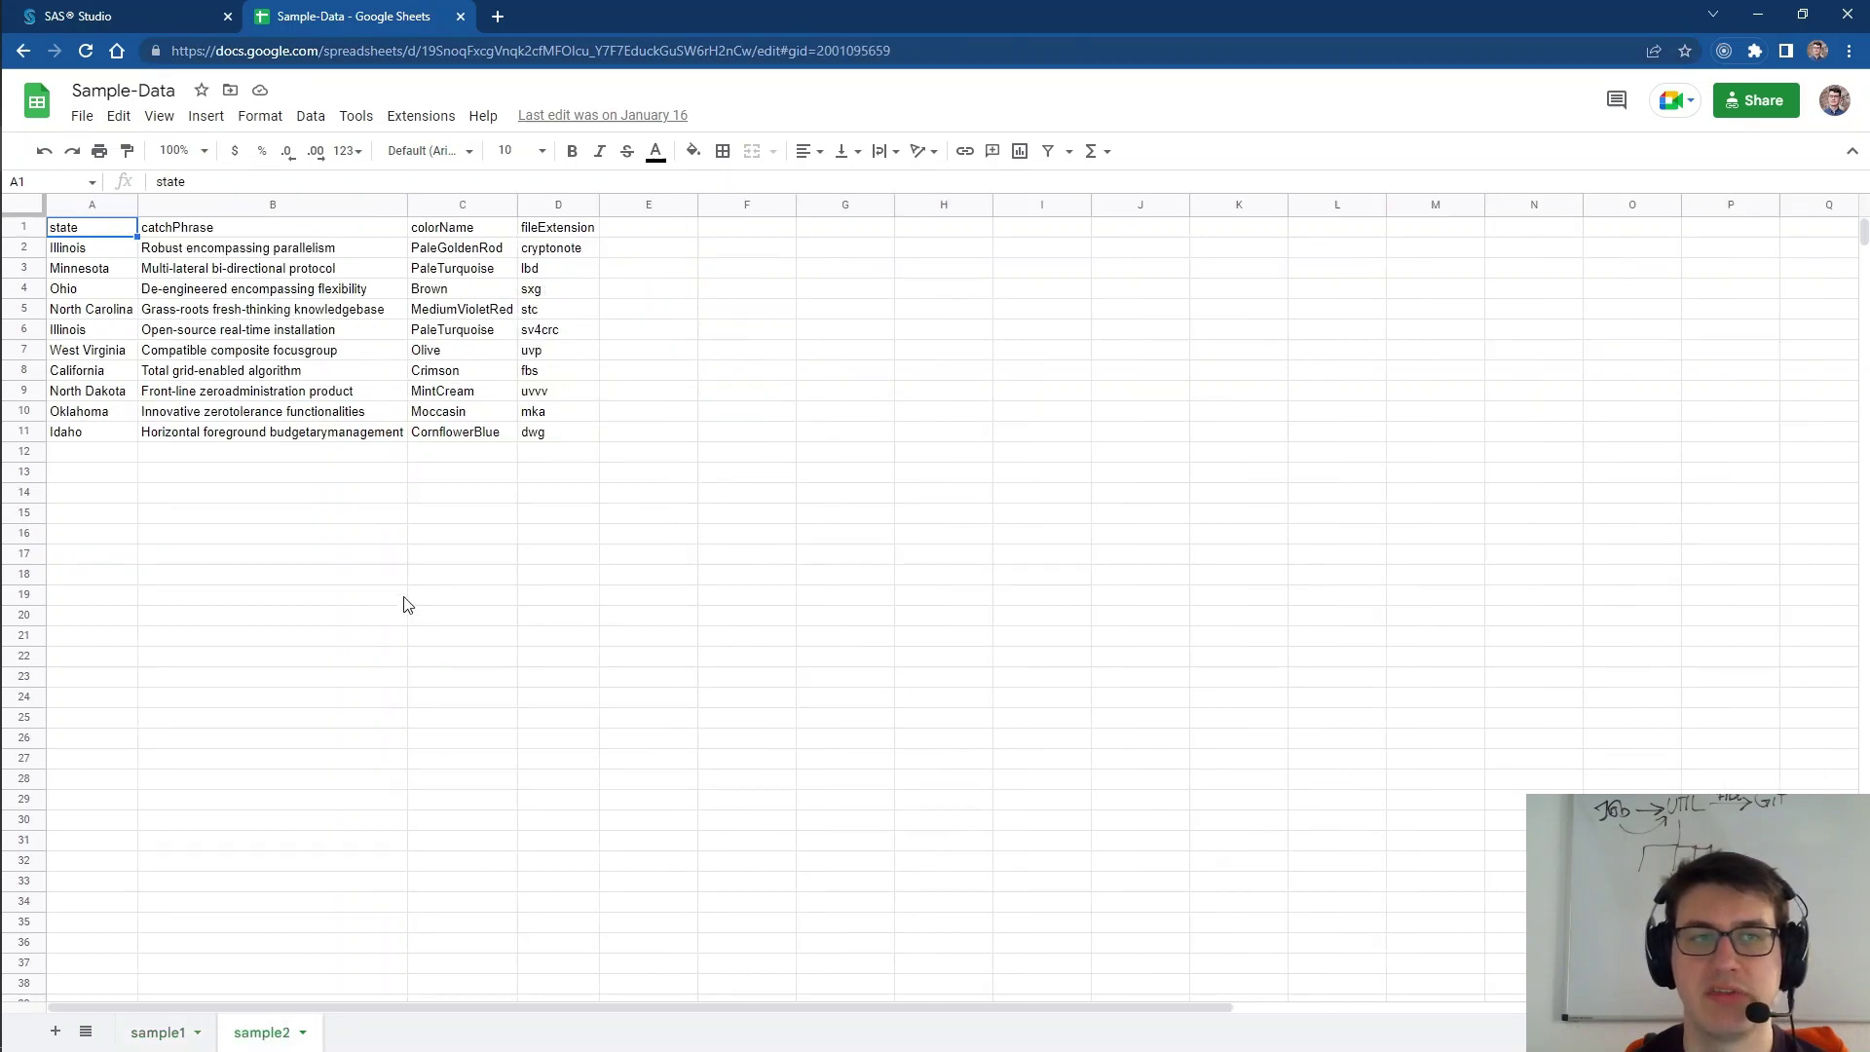
{"action": "left_click", "coordinate": [816, 49]}
{"action": "left_click_drag", "start_coordinate": [816, 50], "coordinate": [924, 51]}
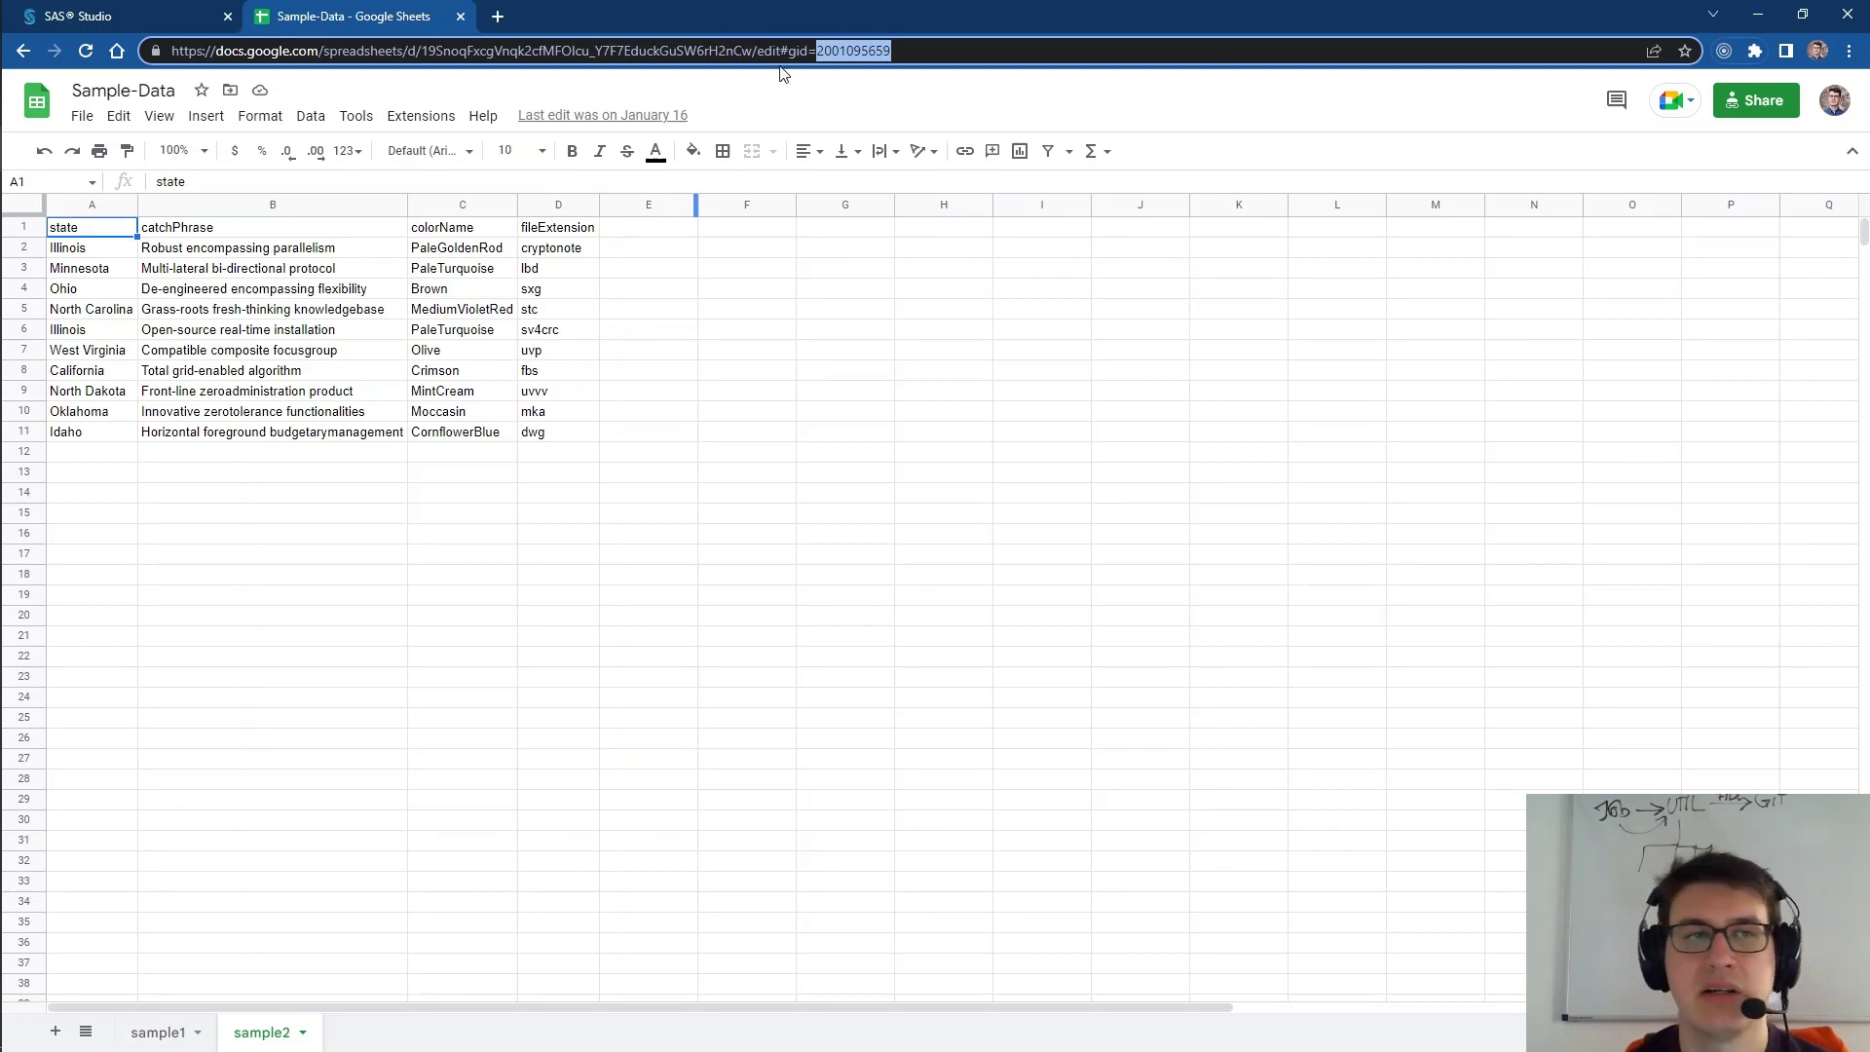
Go back to the Sample-Data file's sample1 worksheet, whose gid is 0.
{"action": "left_click", "coordinate": [141, 21]}
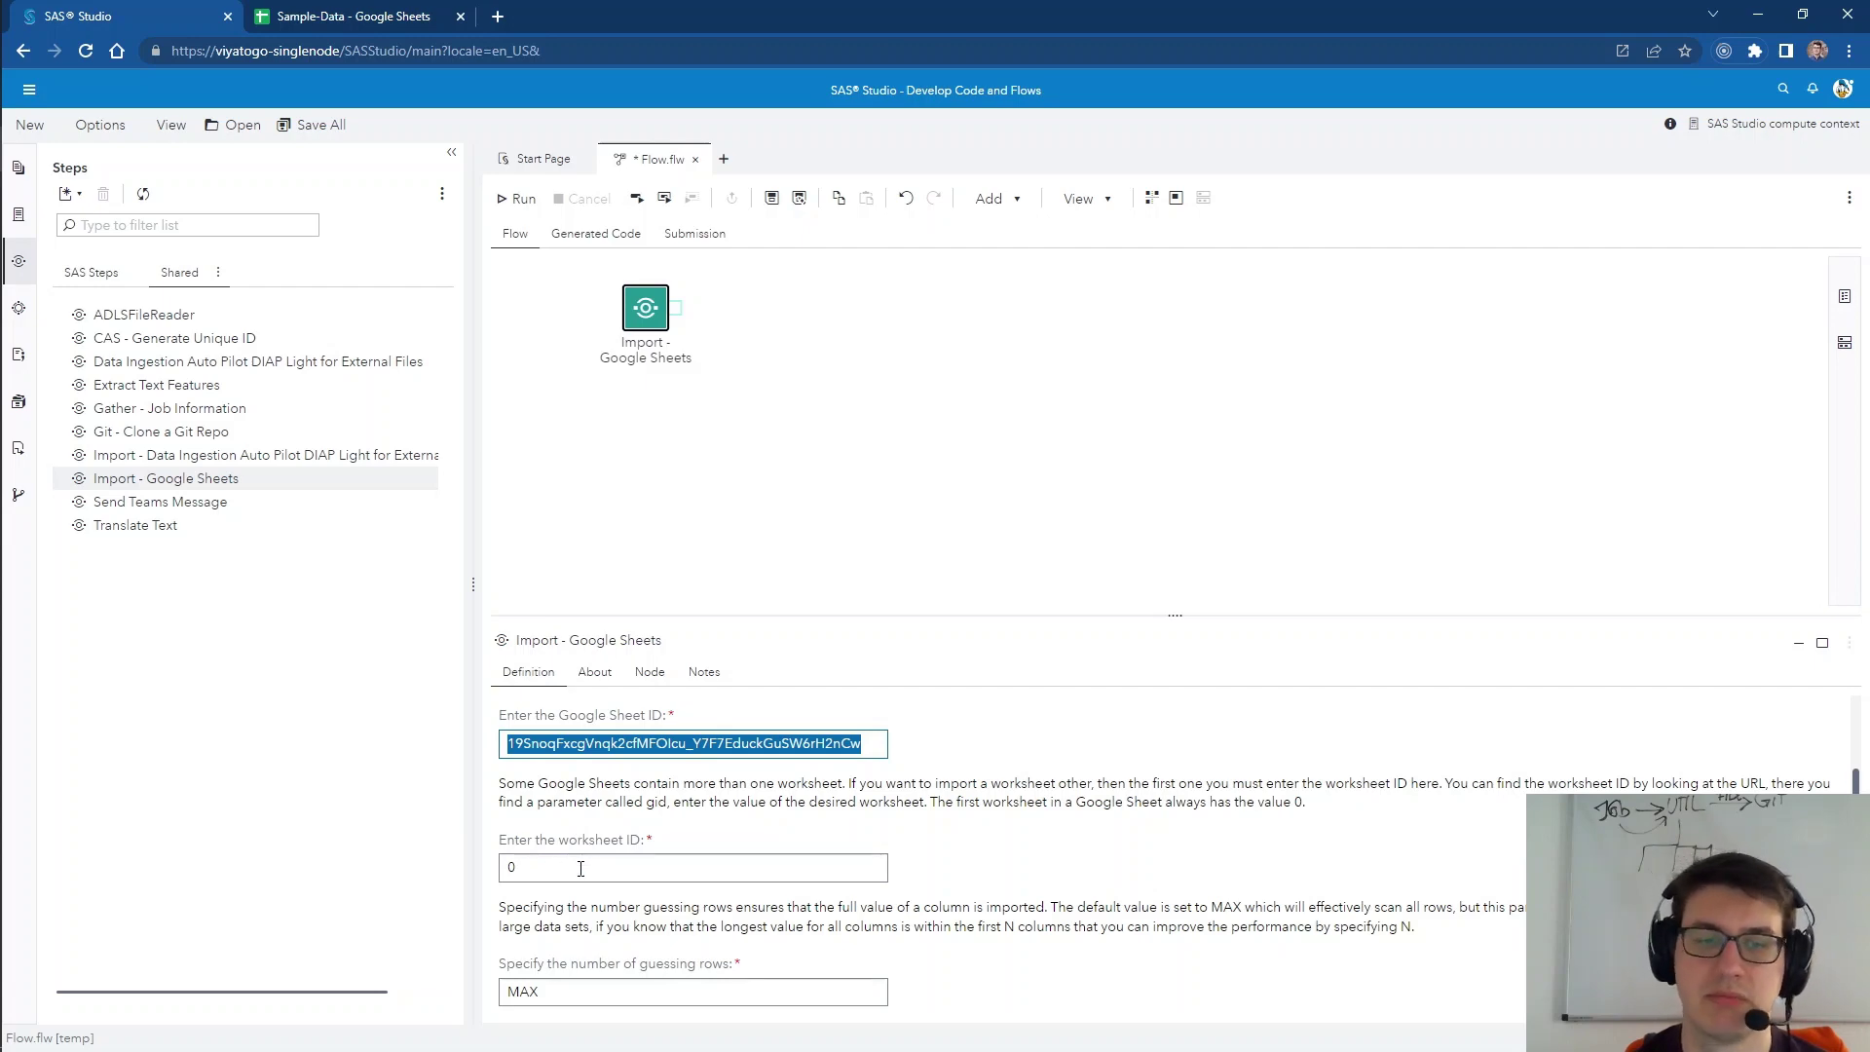
{"action": "left_click", "coordinate": [356, 16]}
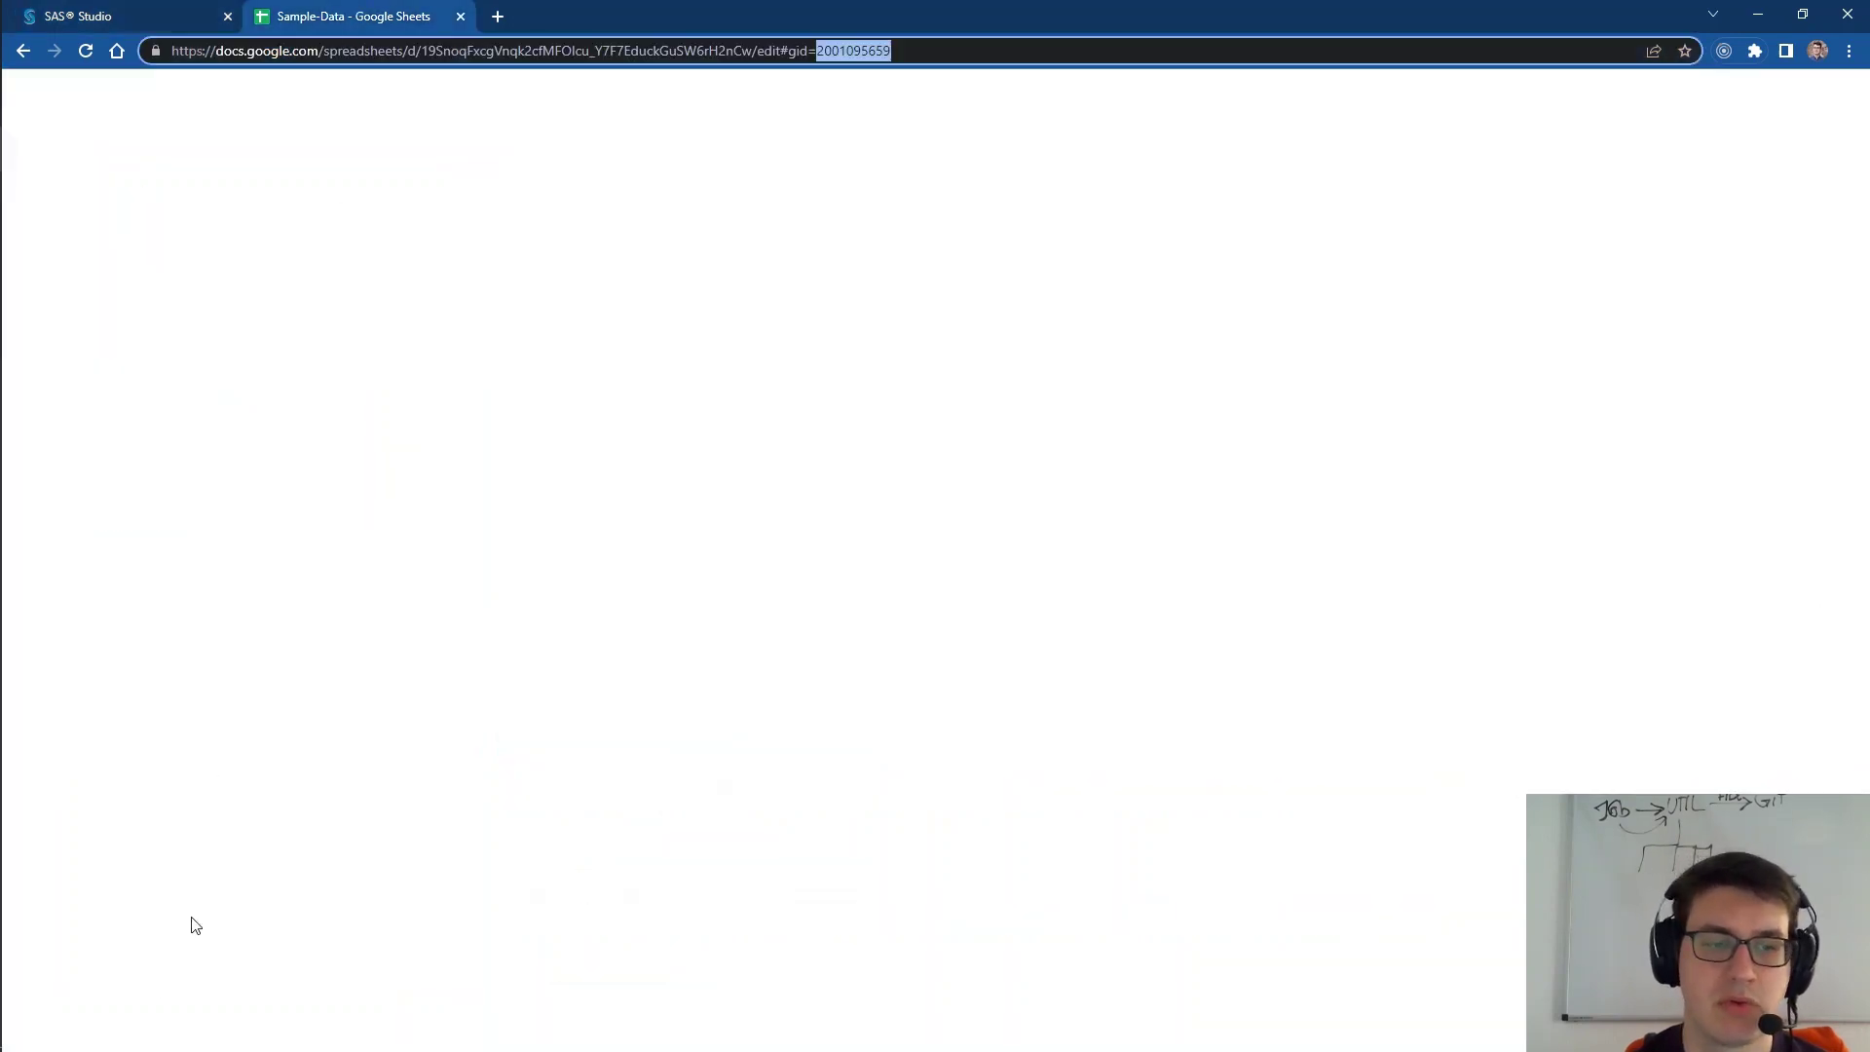
{"action": "left_click", "coordinate": [165, 1031]}
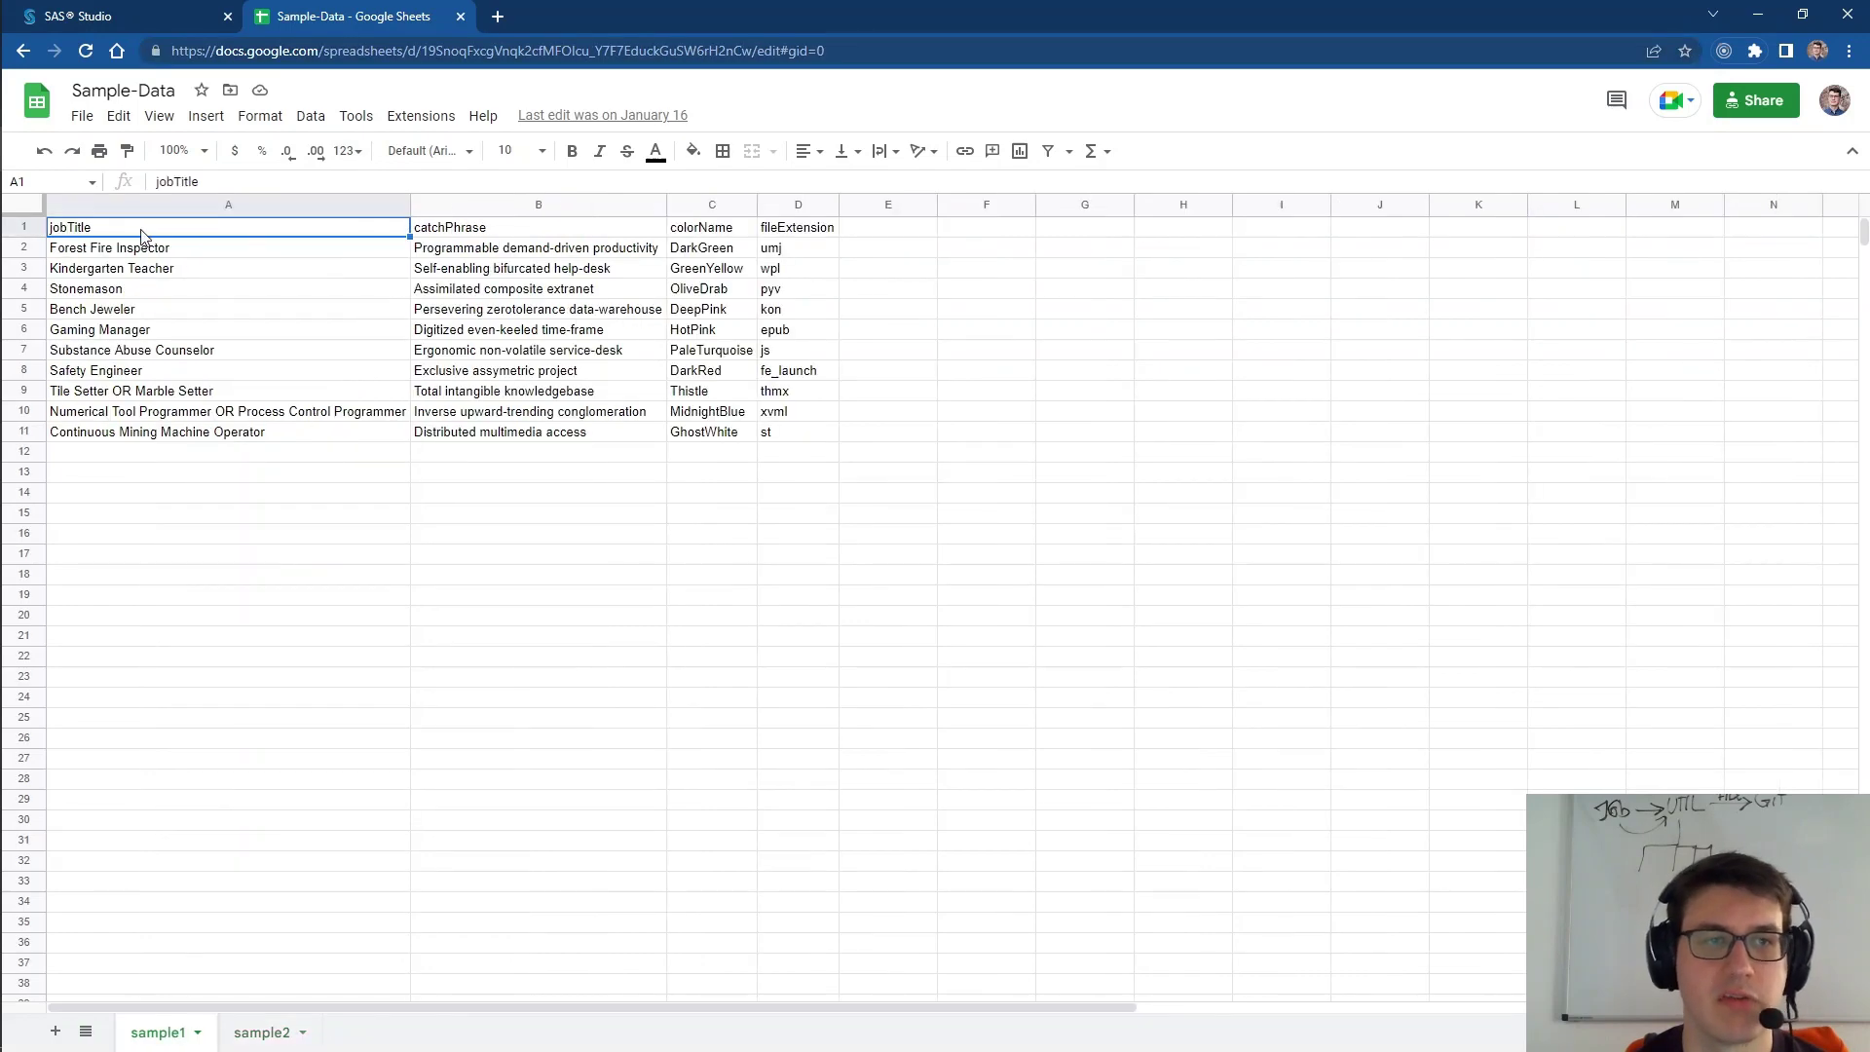
Replace MAX with 10 in the import step's guessing rows field.
{"action": "left_click", "coordinate": [125, 17]}
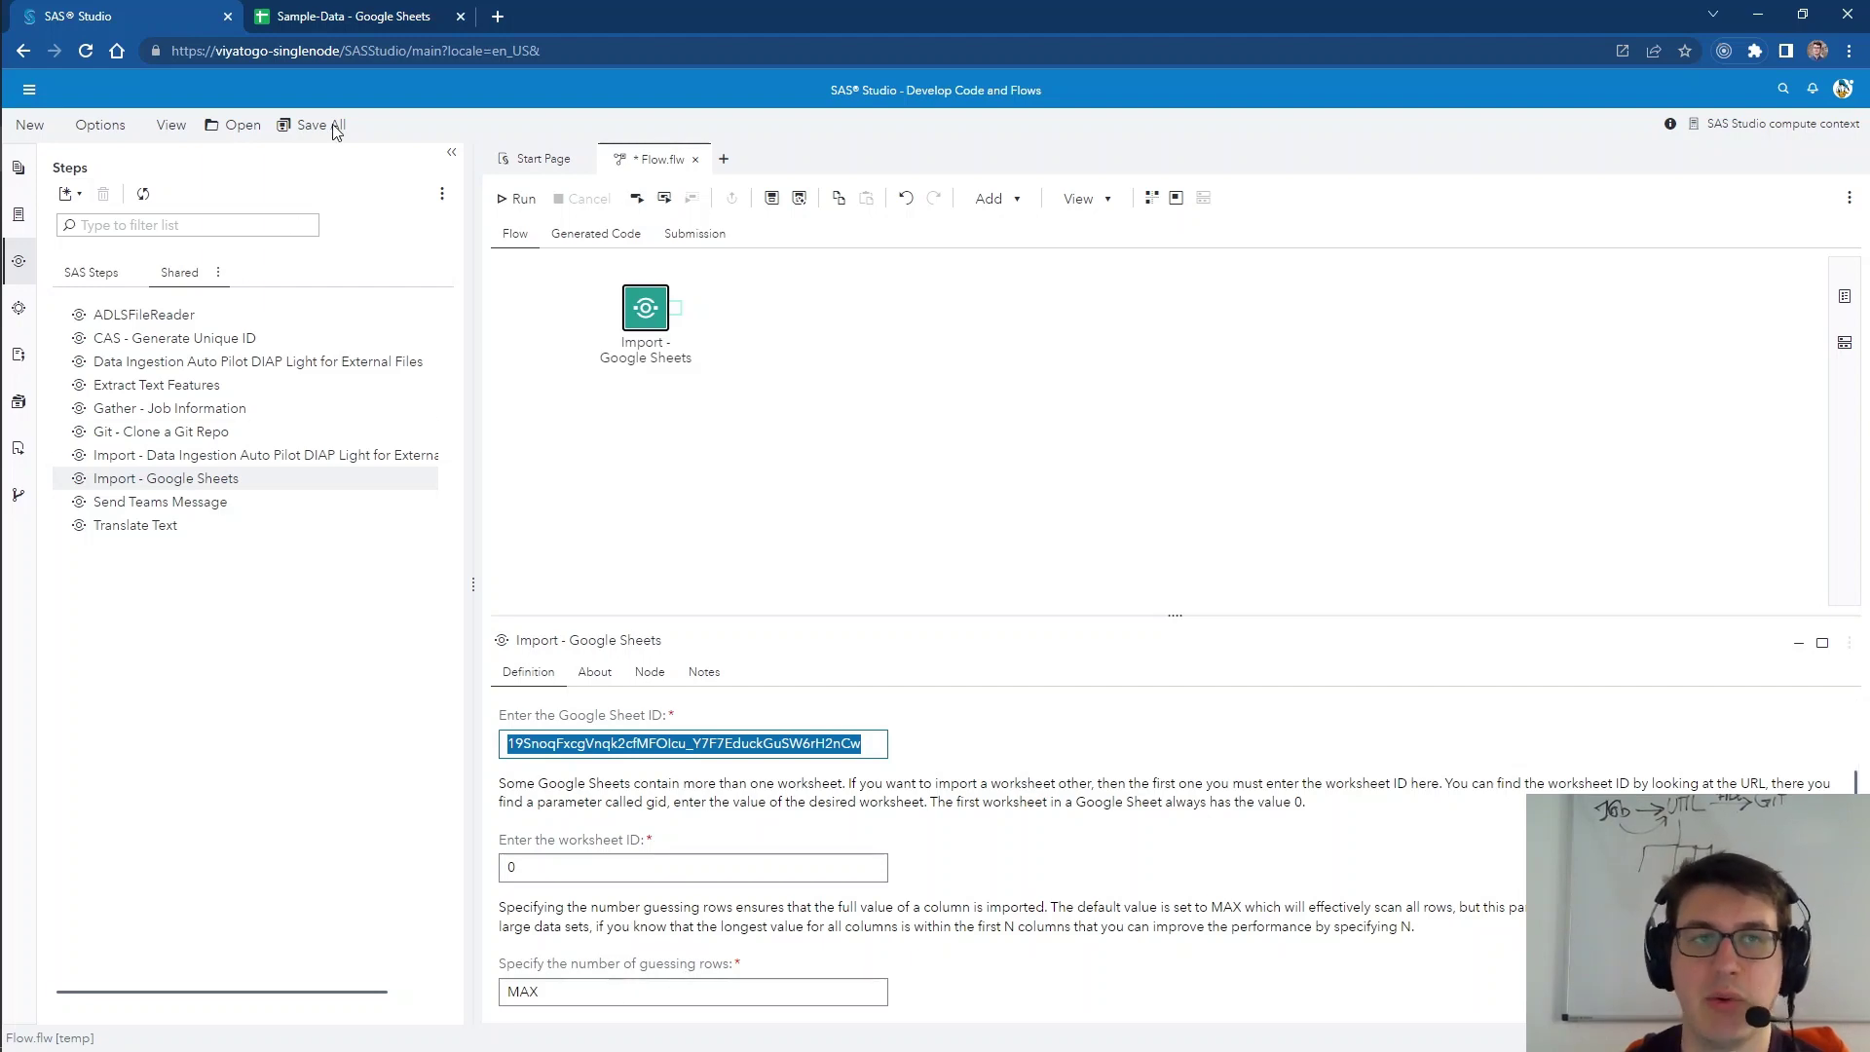
{"action": "left_click", "coordinate": [399, 13]}
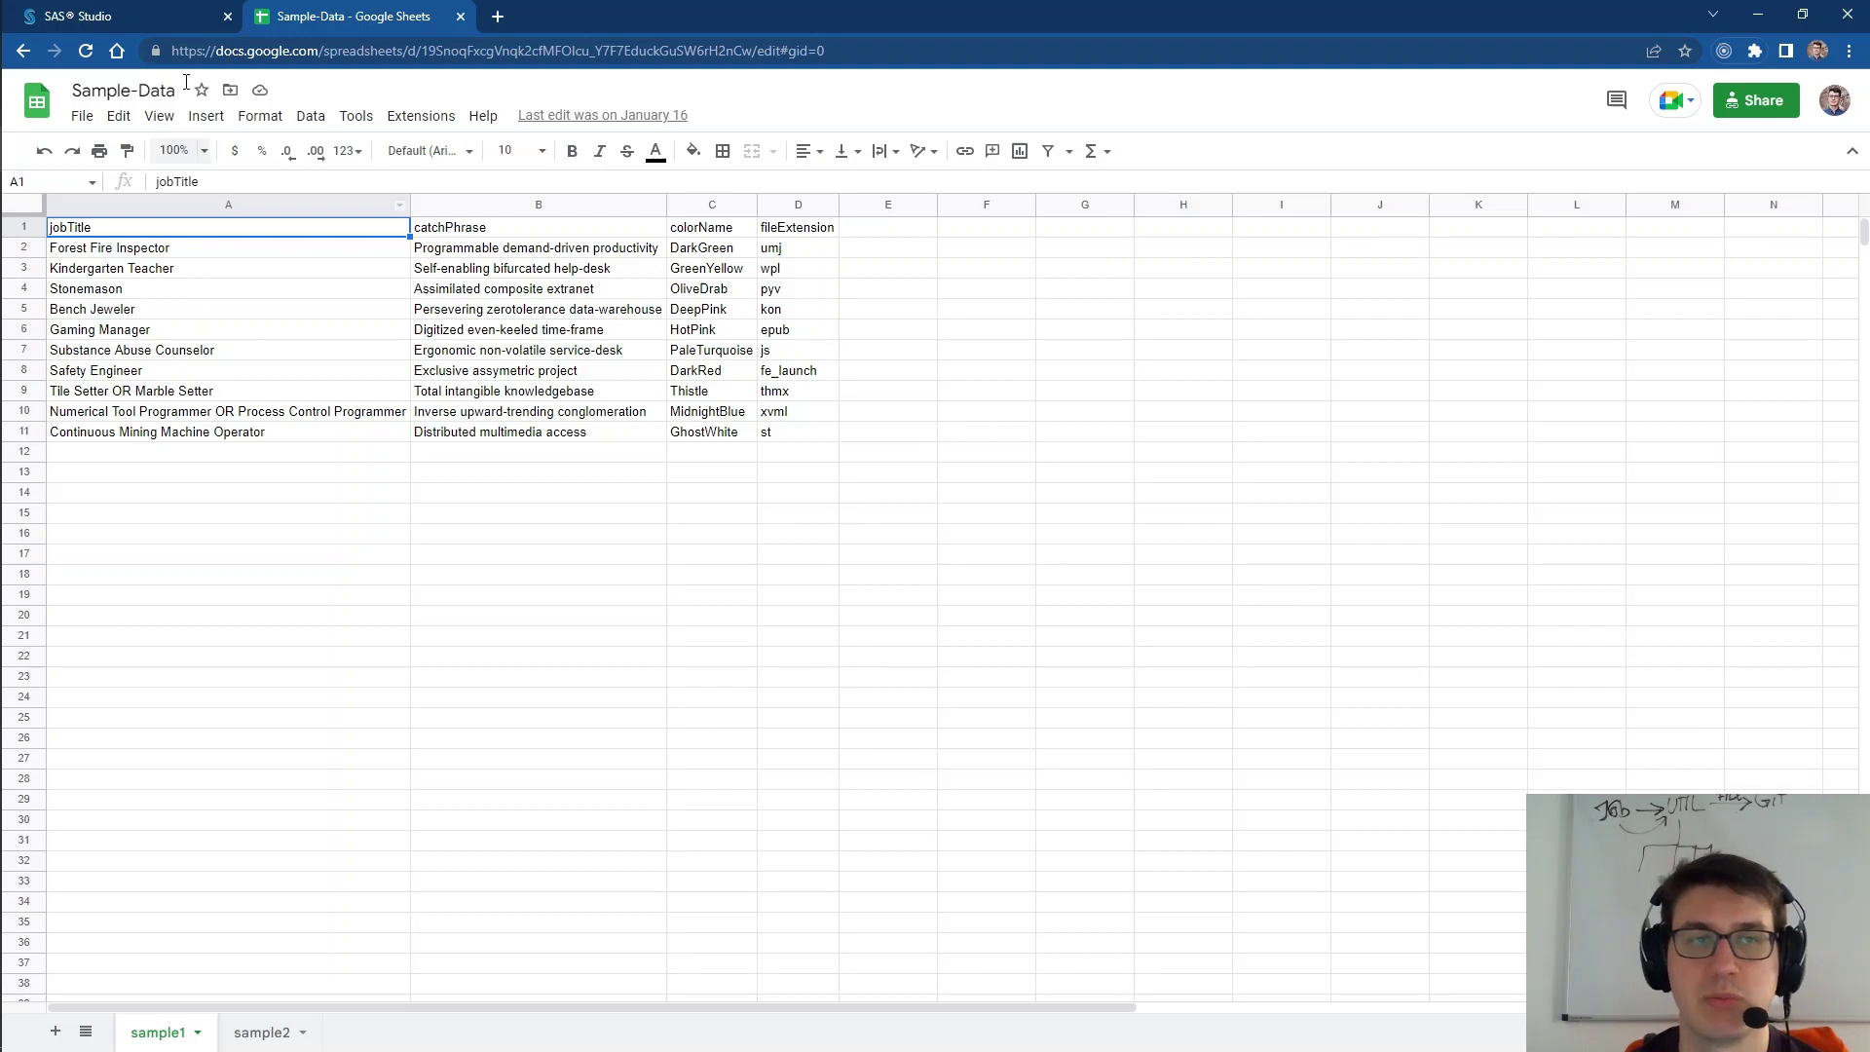
{"action": "left_click", "coordinate": [142, 20]}
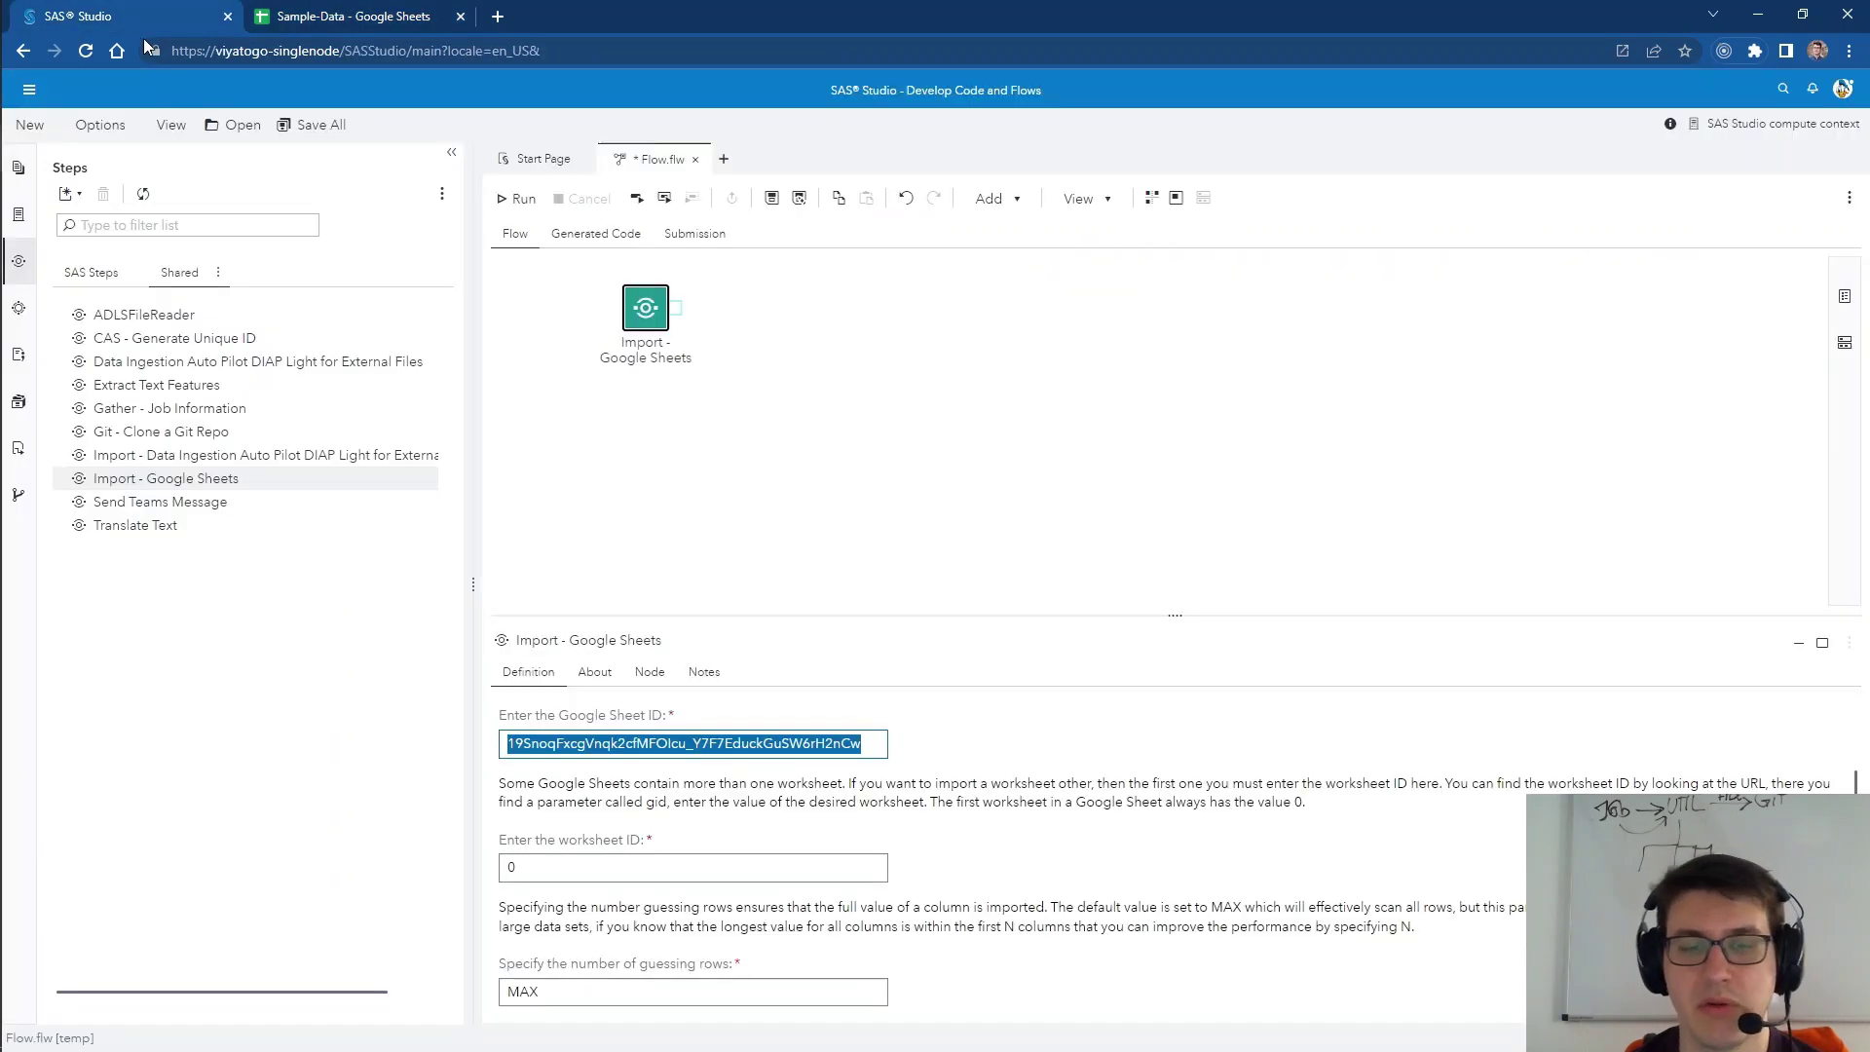
{"action": "double_click", "coordinate": [564, 986]}
{"action": "type", "text": "10"}
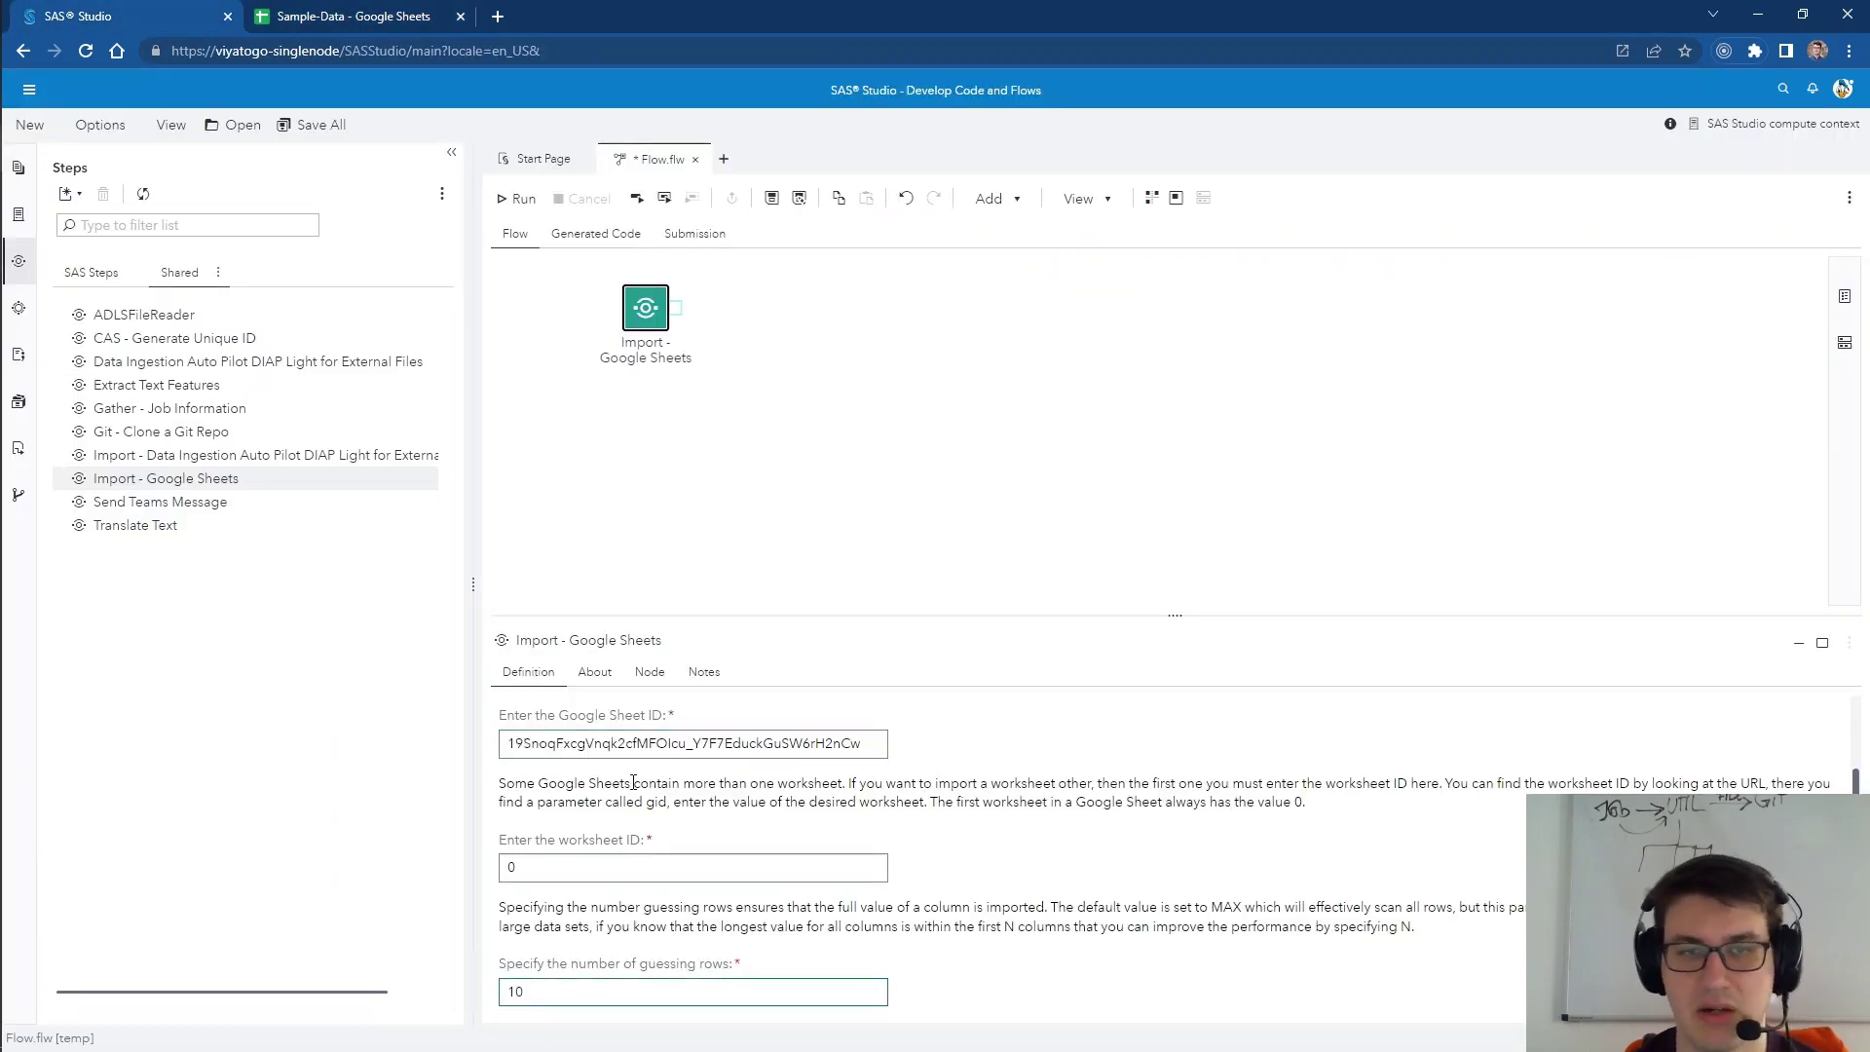
Add an output table with library work and name gSheet, then run the flow.
{"action": "left_click", "coordinate": [685, 312]}
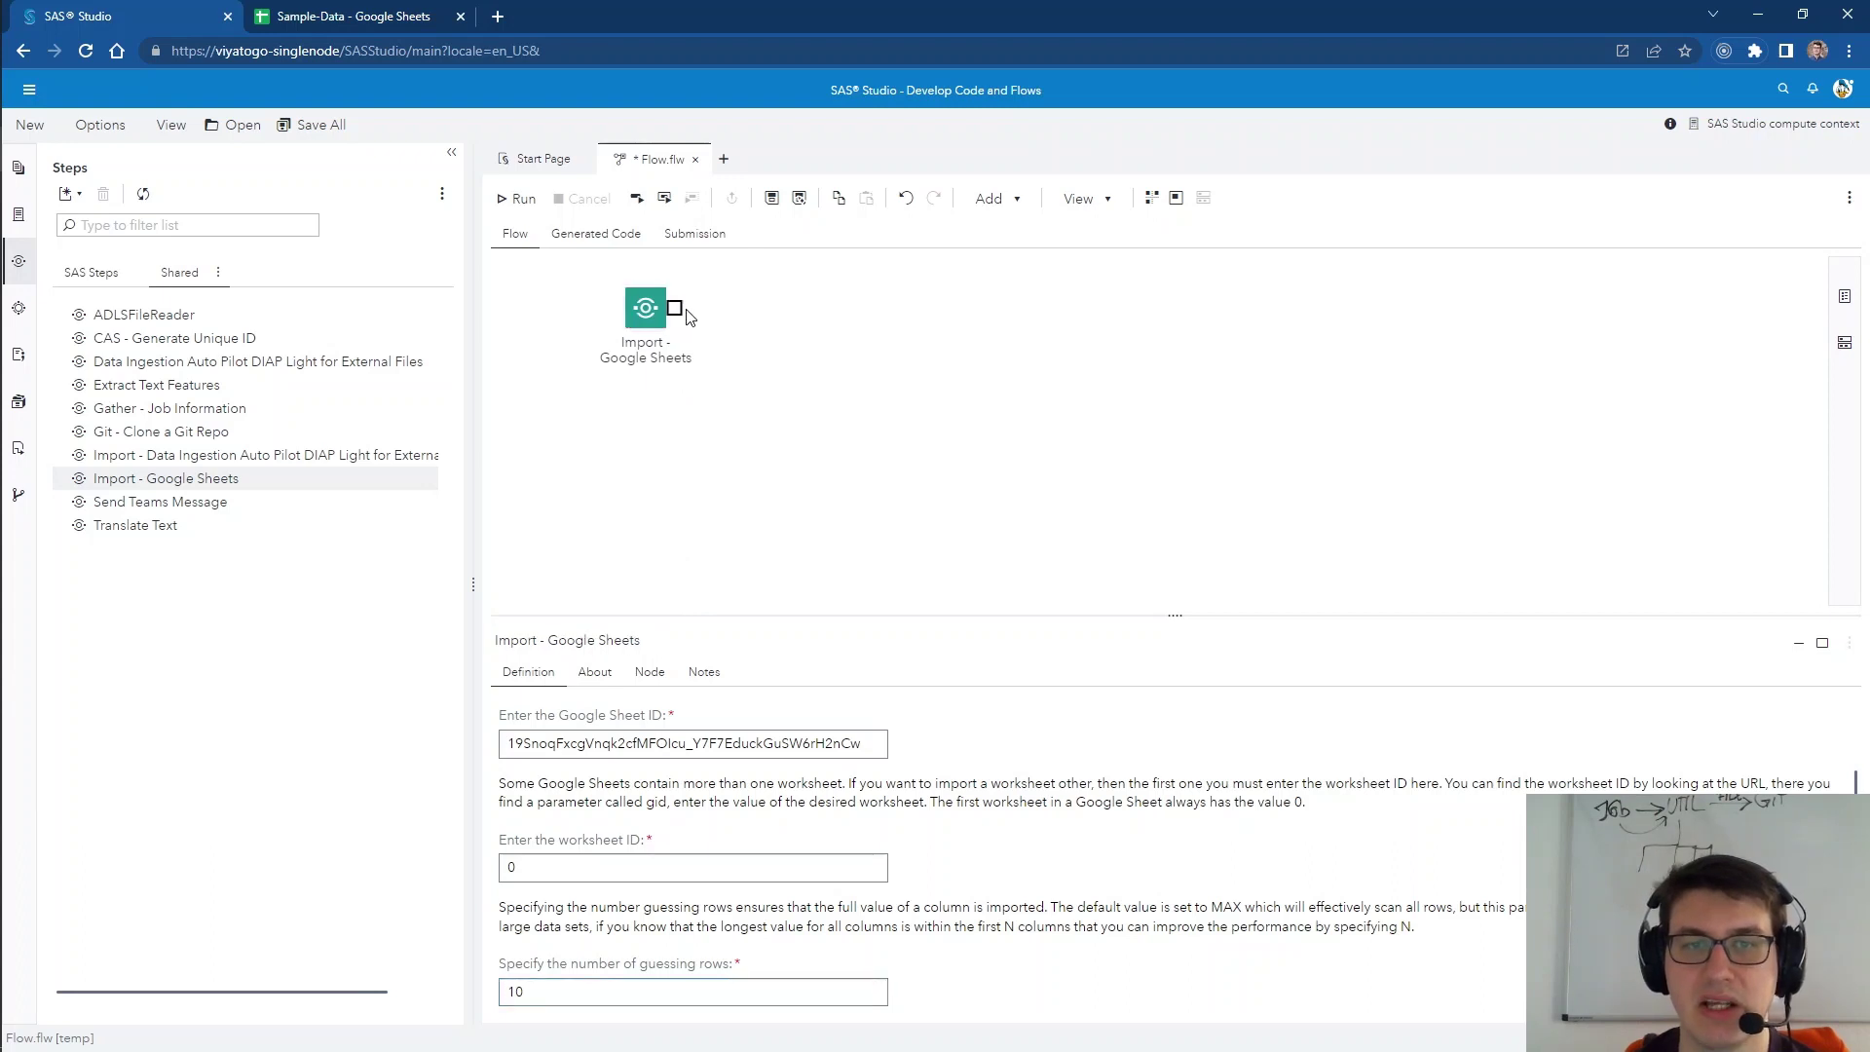
{"action": "left_click", "coordinate": [738, 390]}
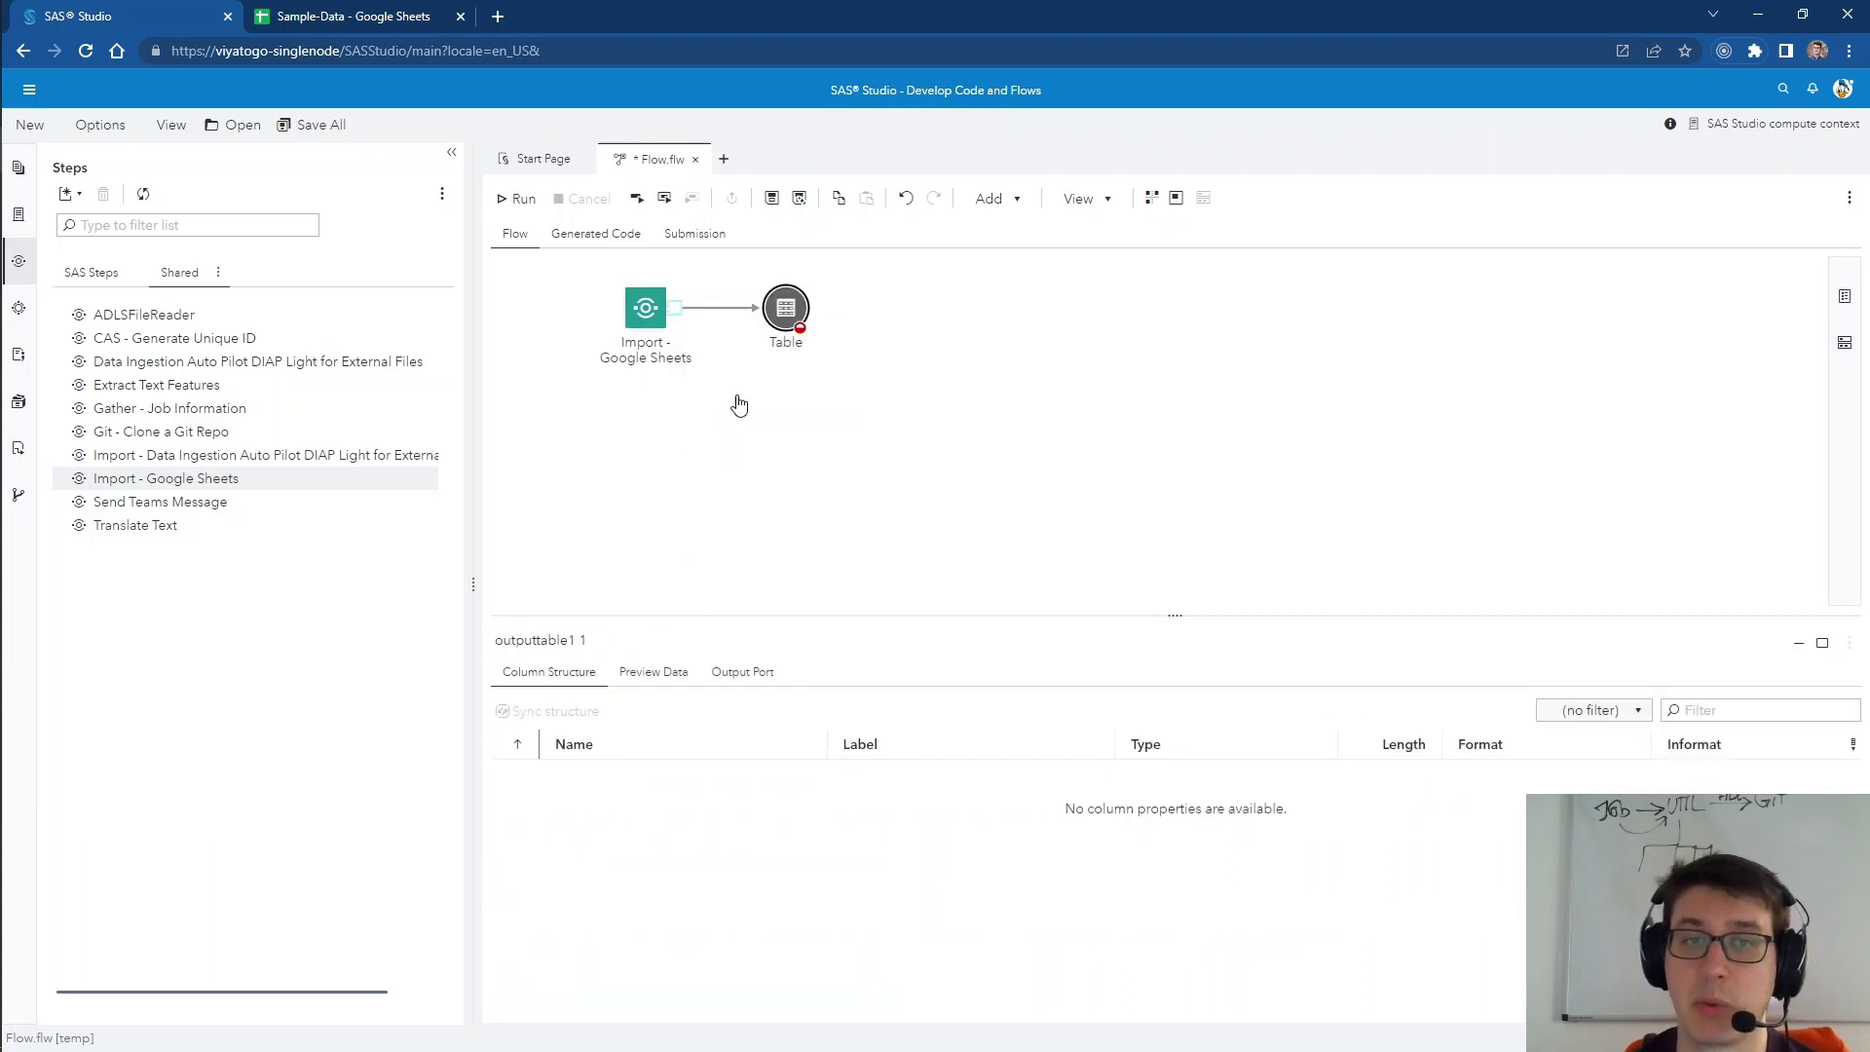
{"action": "left_click", "coordinate": [575, 730]}
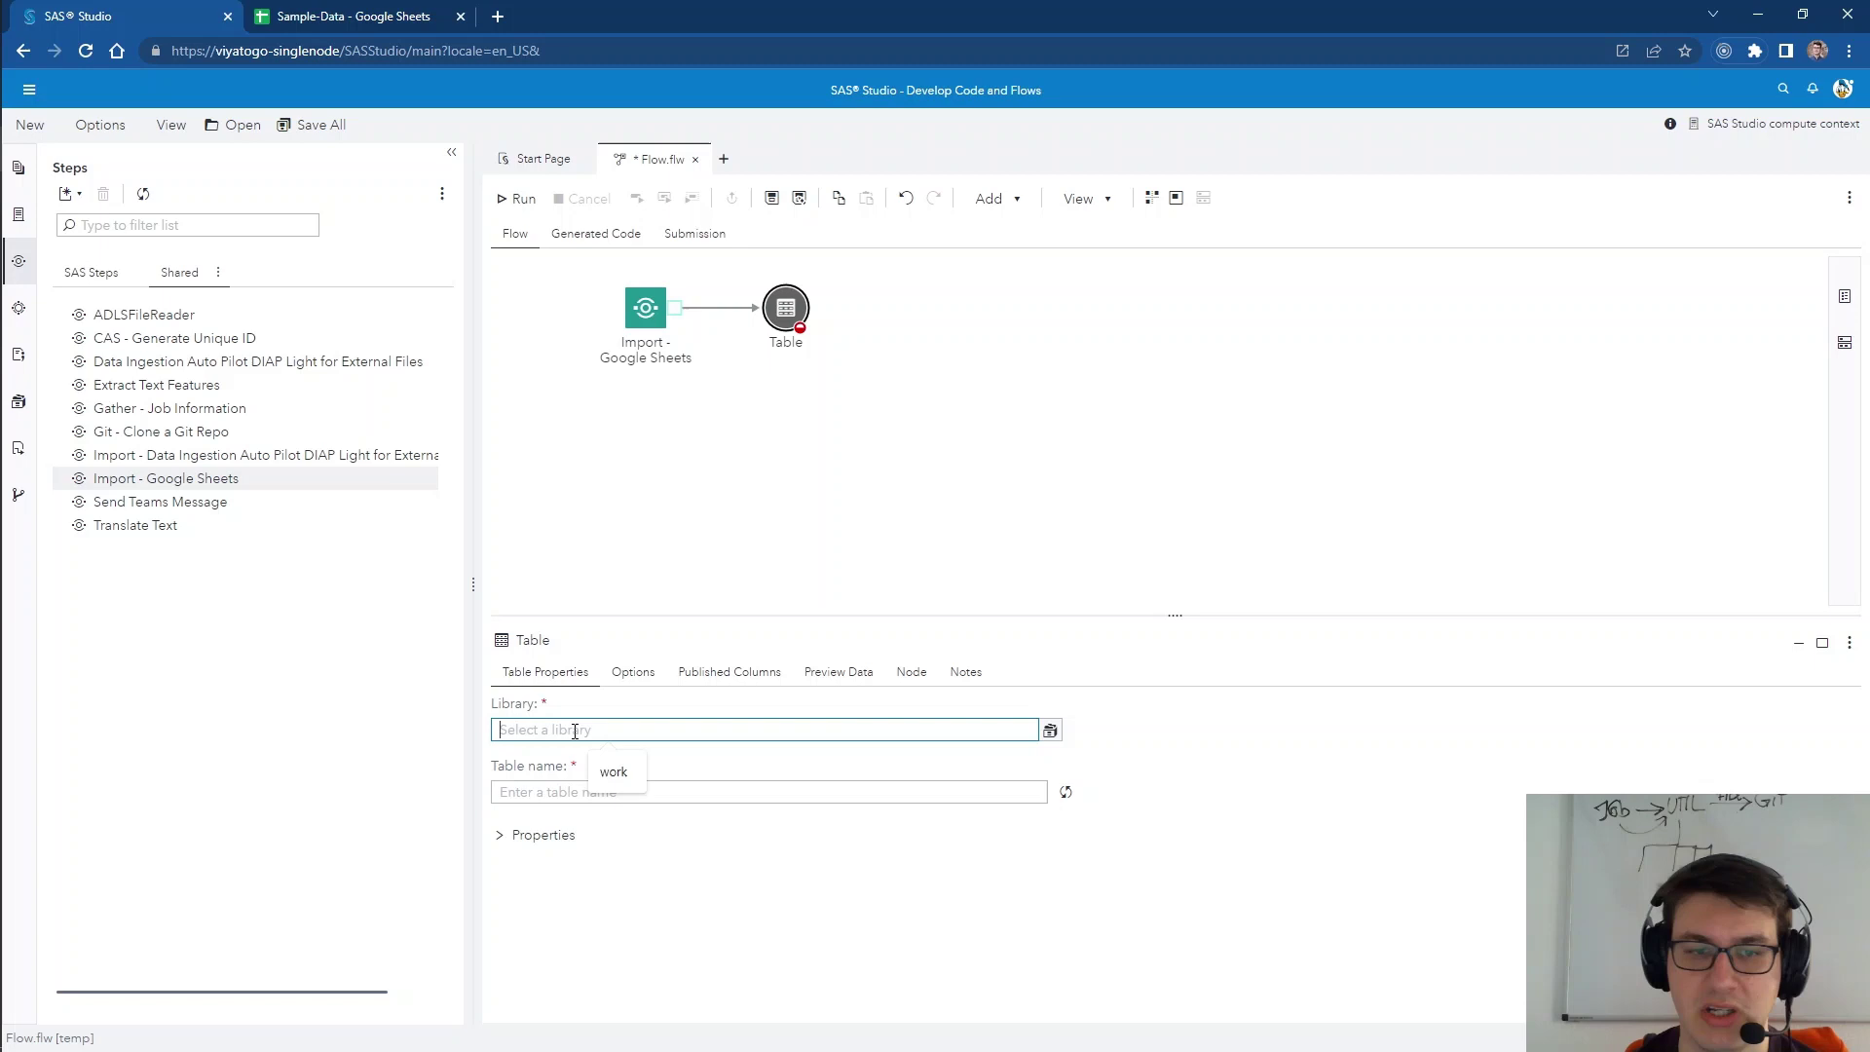
{"action": "type", "text": "work"}
{"action": "key", "text": "Return"}
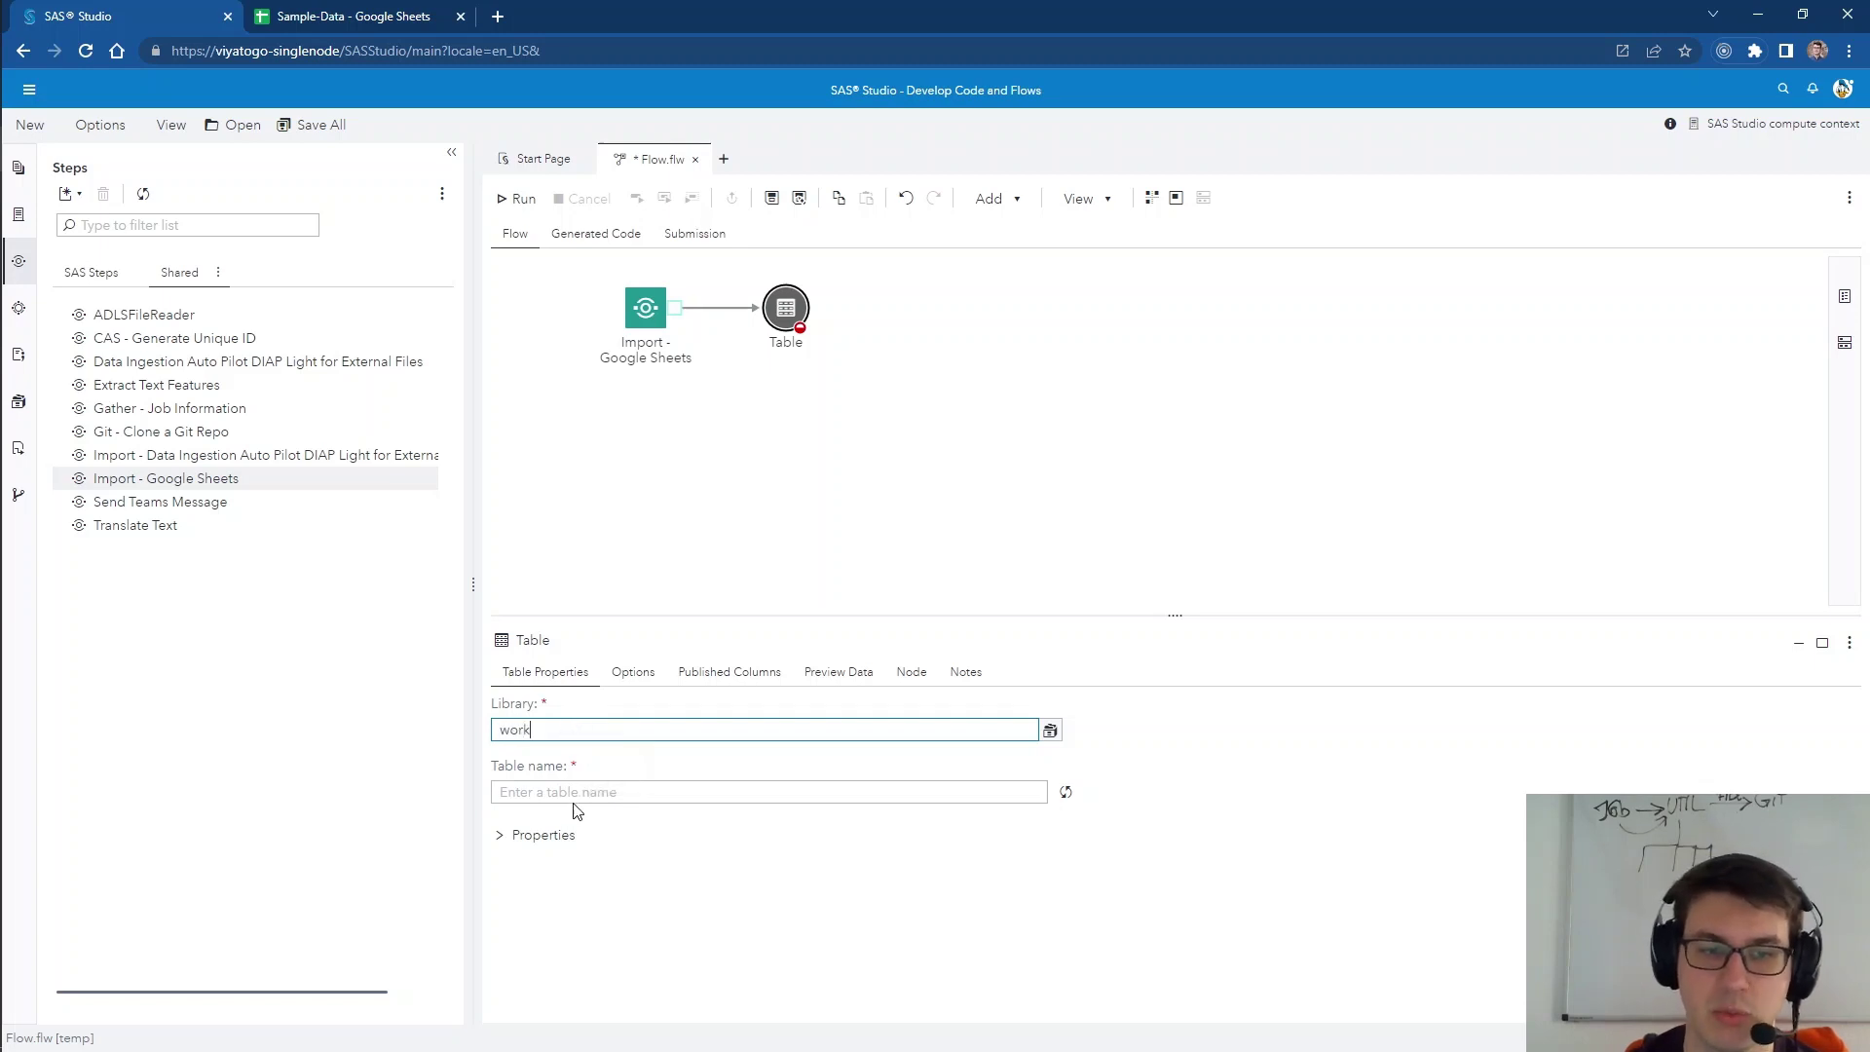
{"action": "left_click", "coordinate": [576, 794]}
{"action": "type", "text": "gShe"}
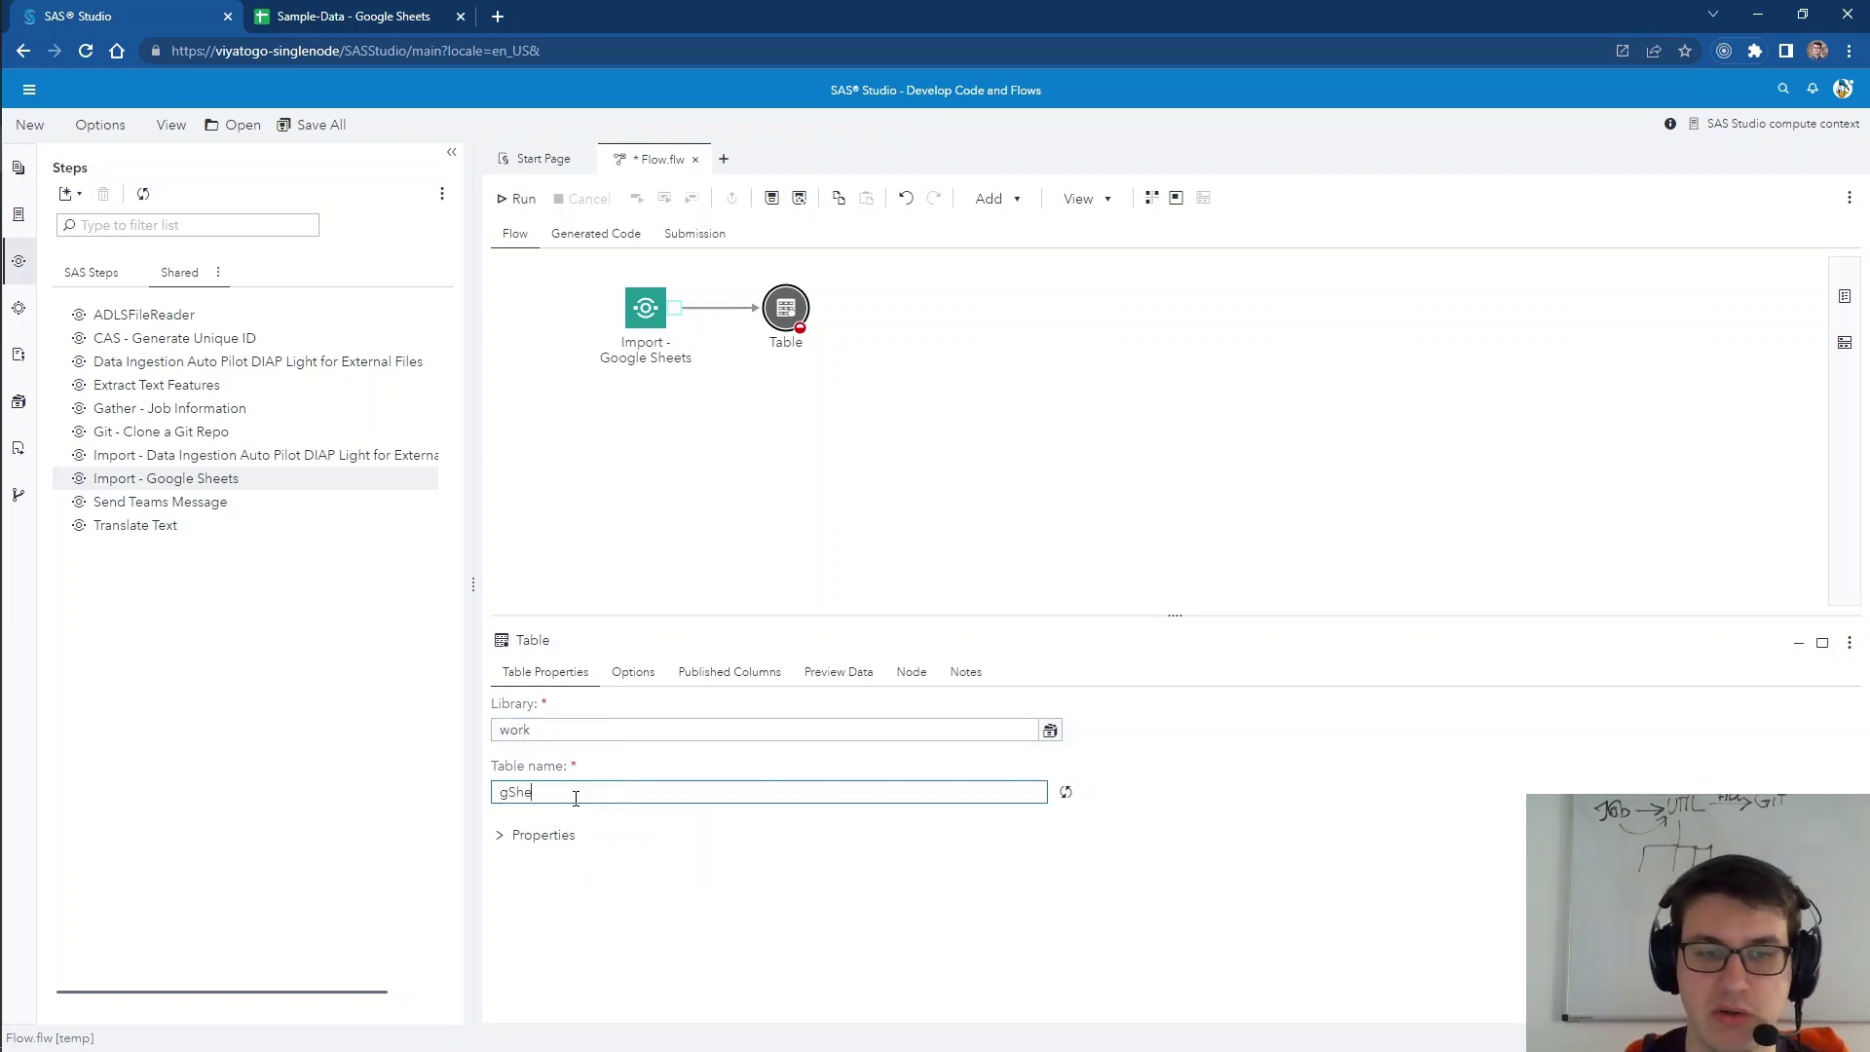
{"action": "type", "text": "et"}
{"action": "left_click", "coordinate": [827, 405]}
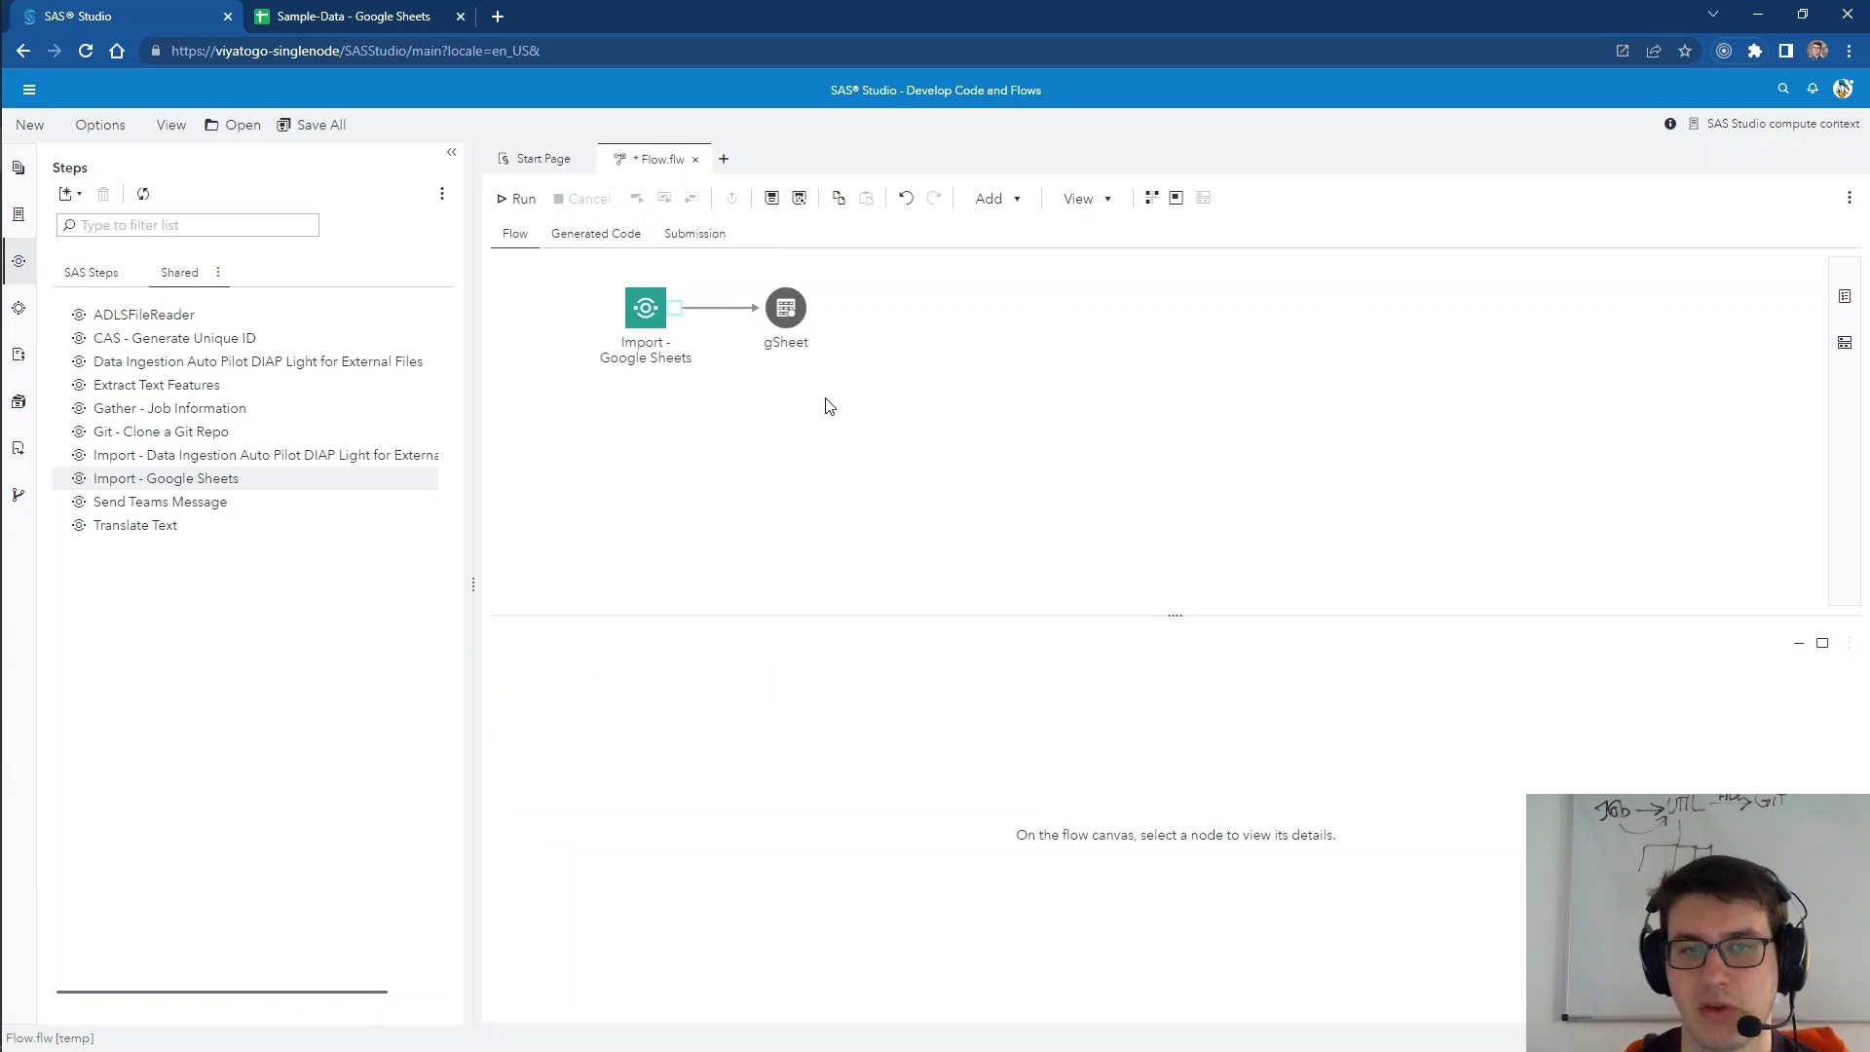
{"action": "key", "text": "F3"}
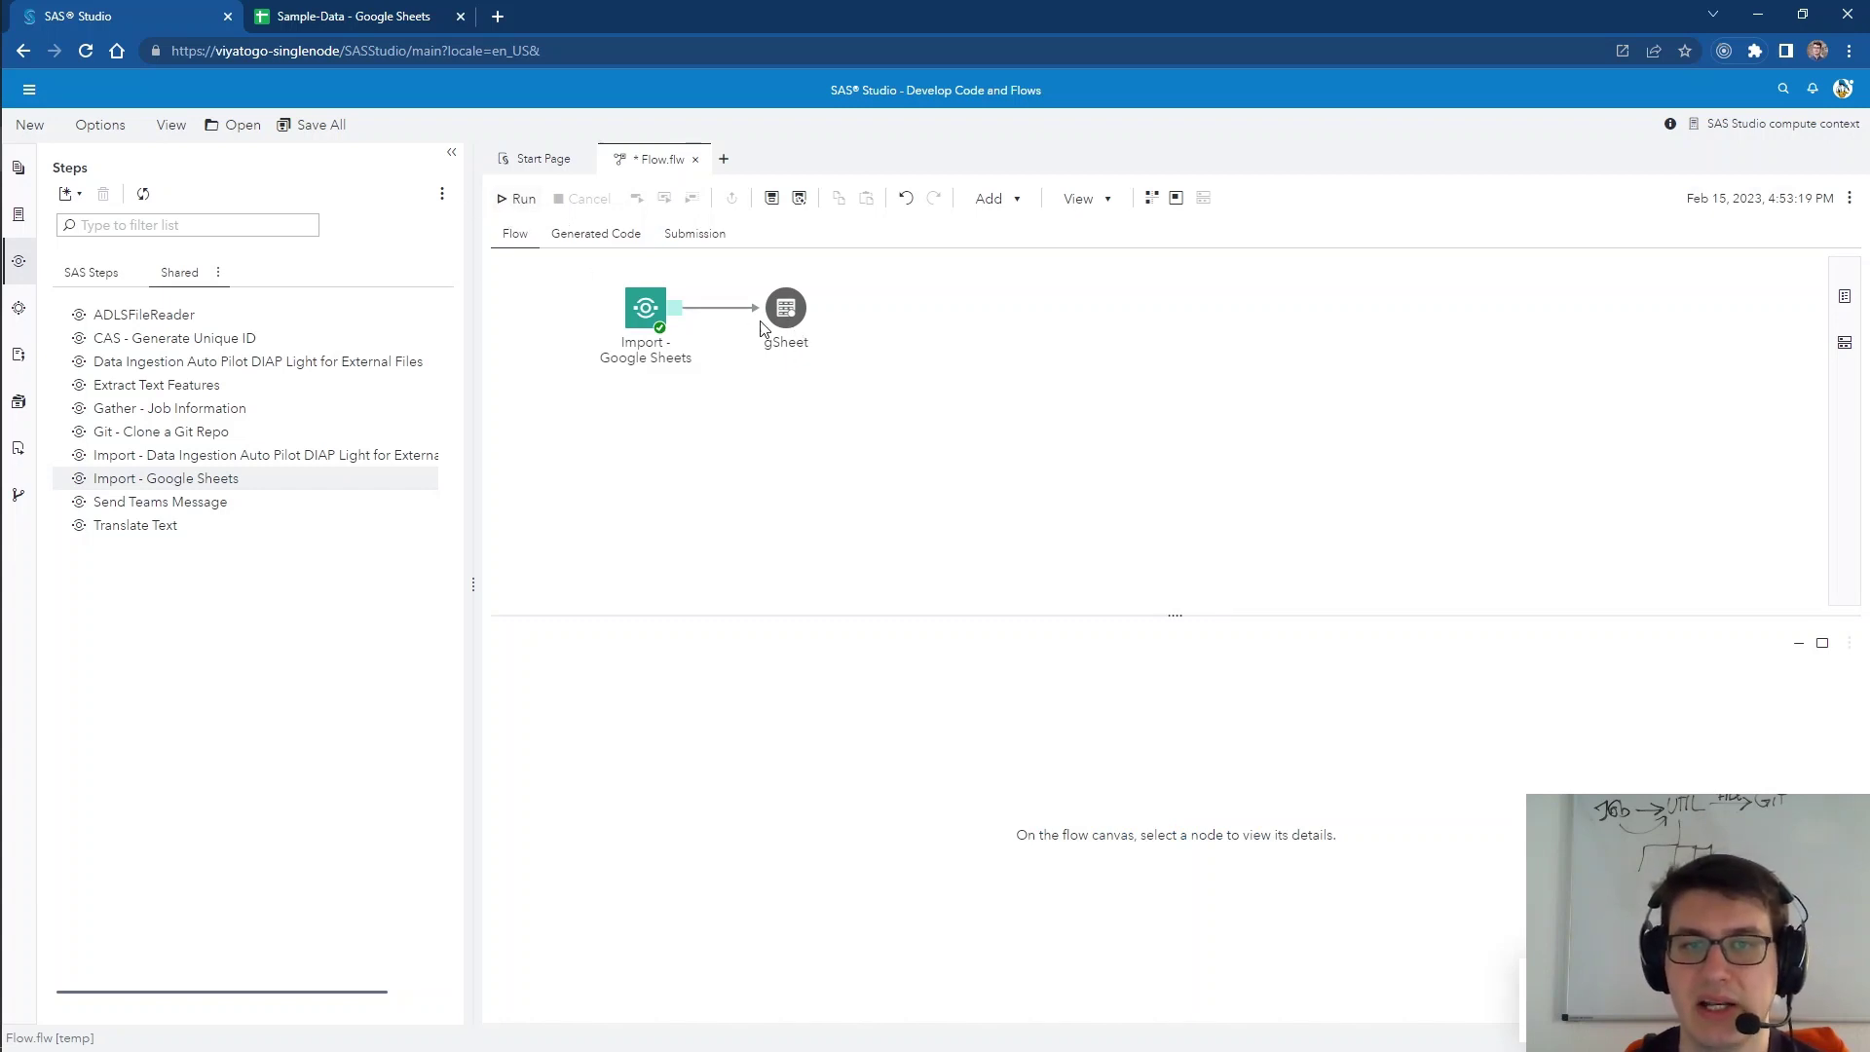
Open WORK.GSHEET from the Libraries panel to check its 10 rows, then return to Sample-Data.
{"action": "left_click", "coordinate": [18, 401]}
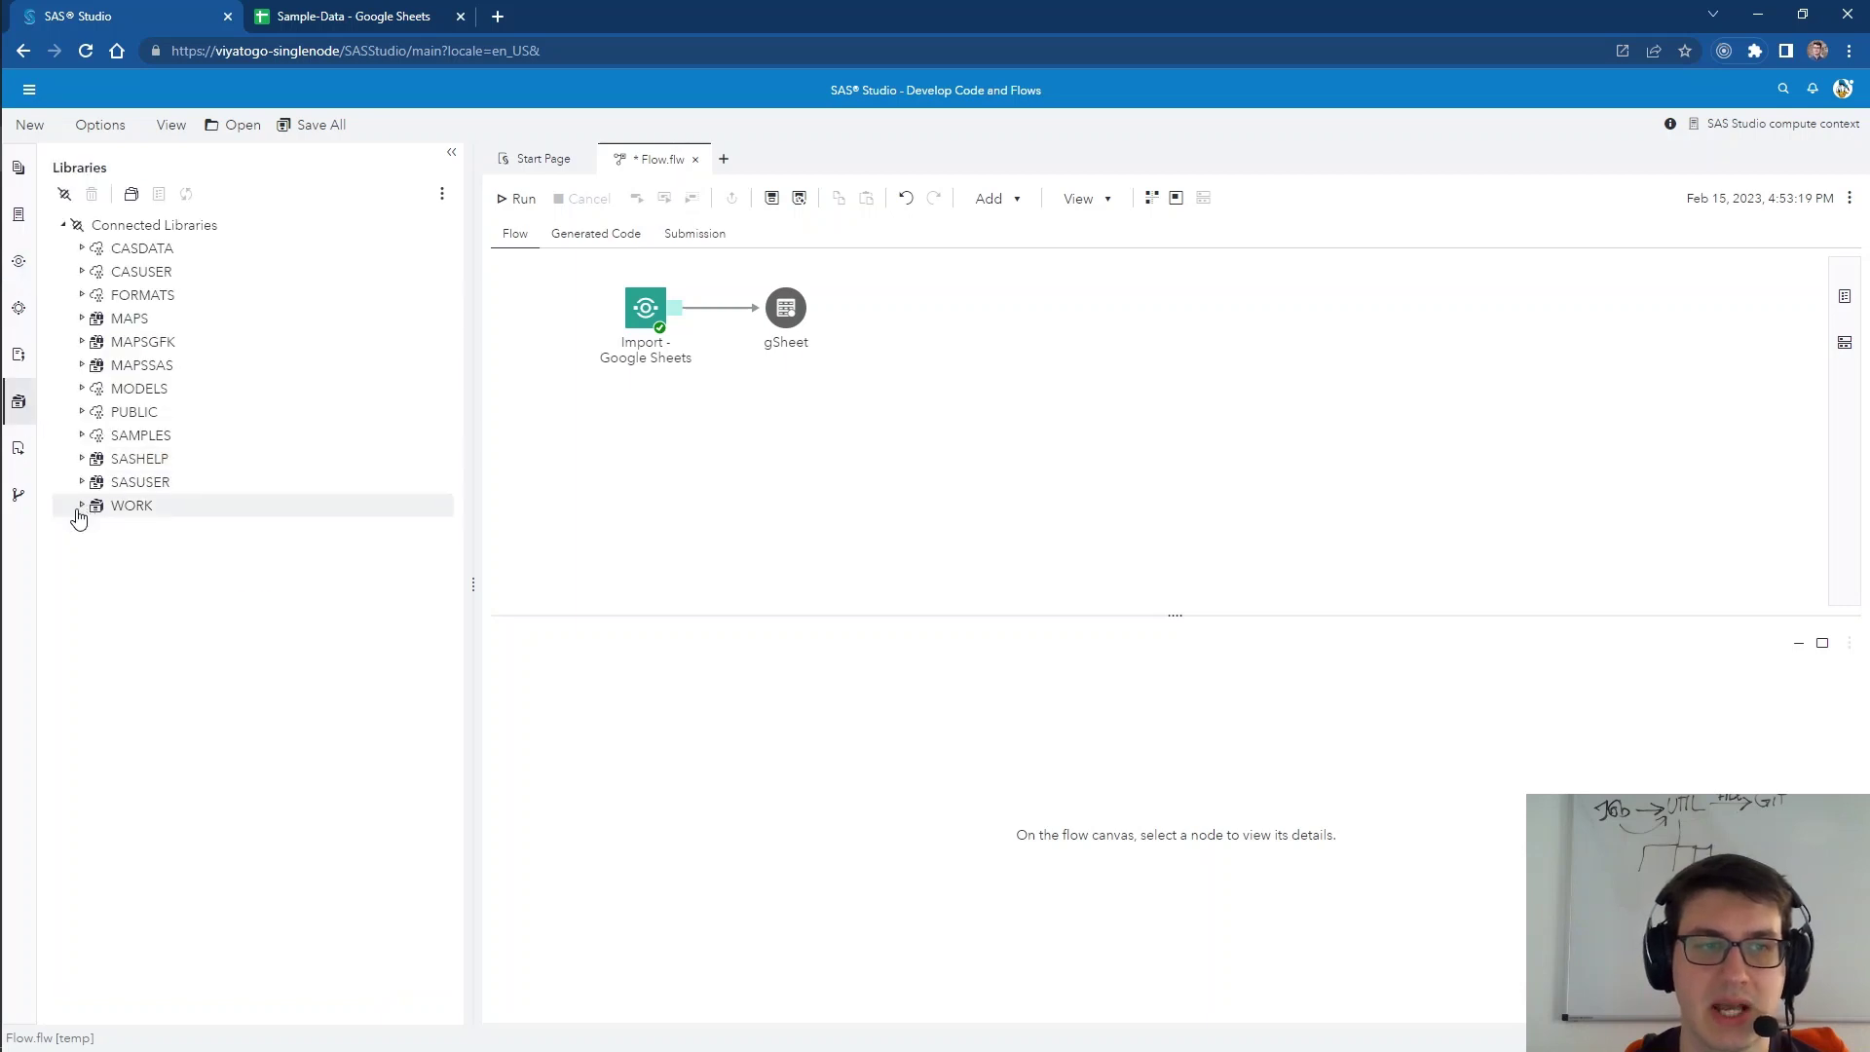
{"action": "left_click", "coordinate": [83, 507]}
{"action": "double_click", "coordinate": [151, 531]}
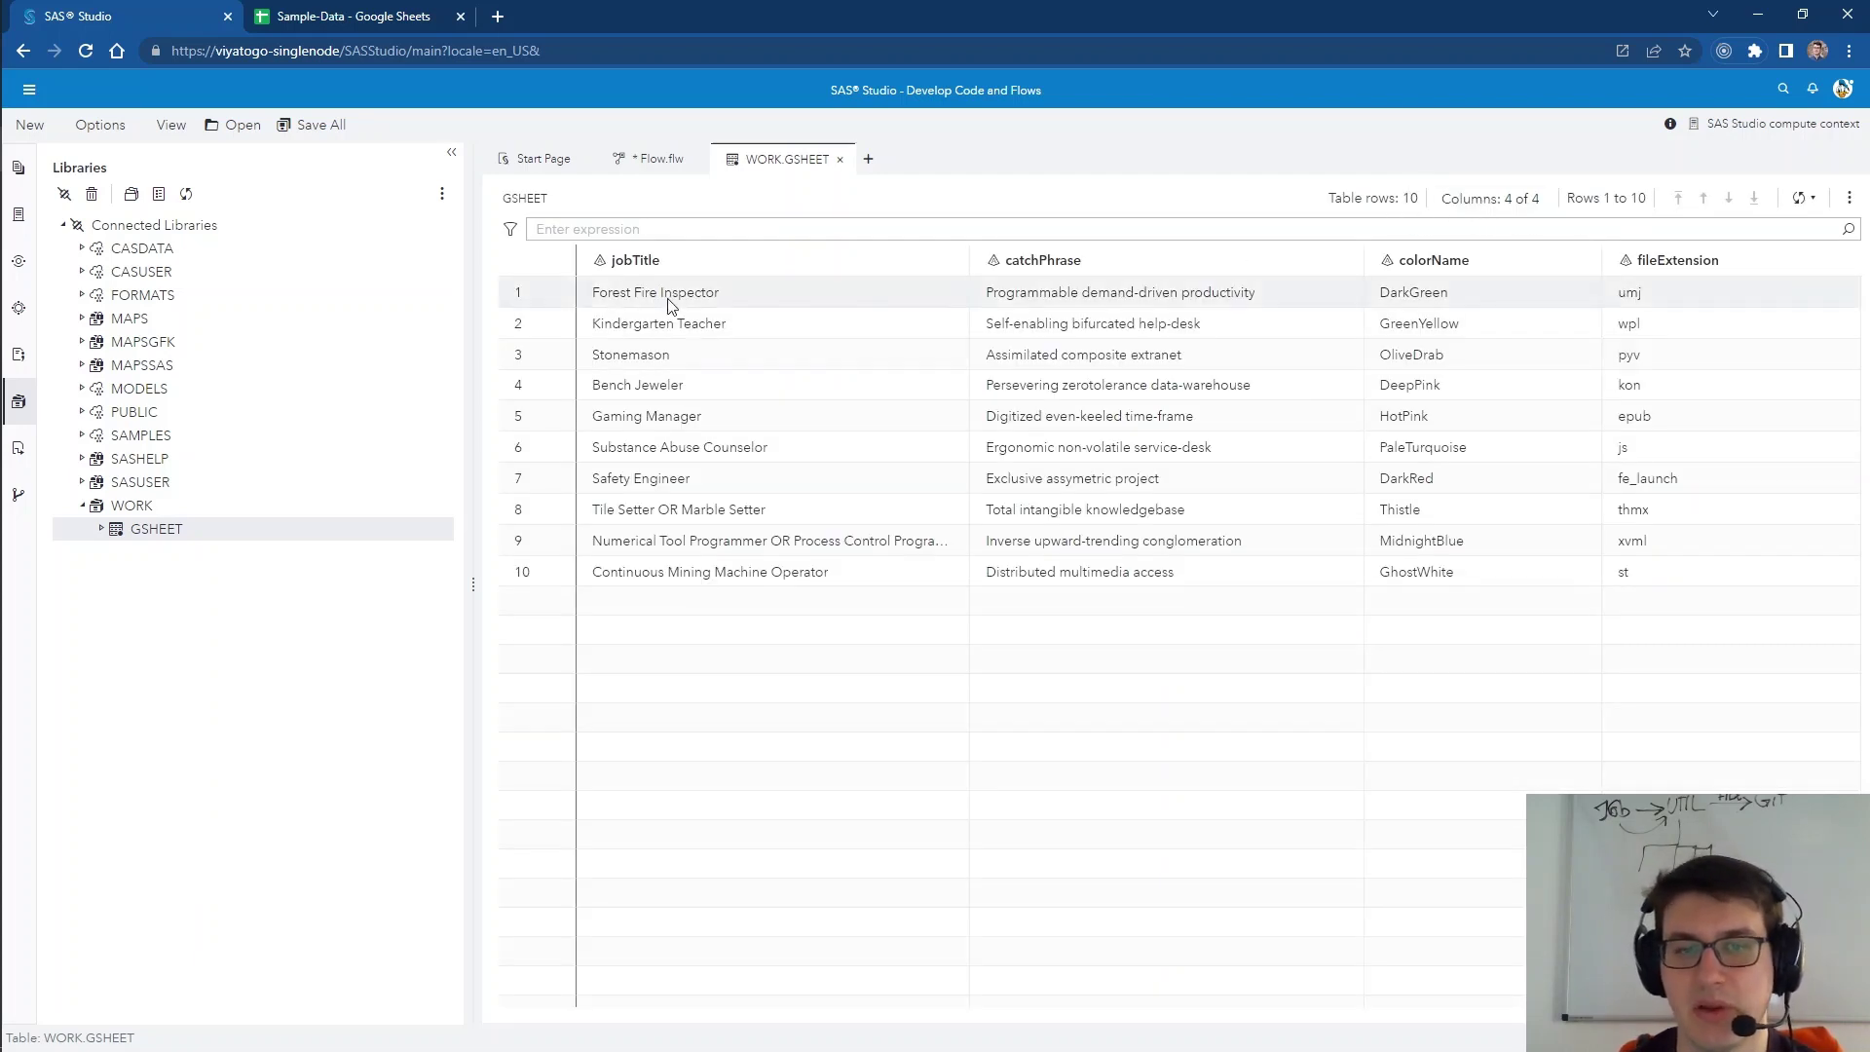
{"action": "left_click", "coordinate": [291, 21]}
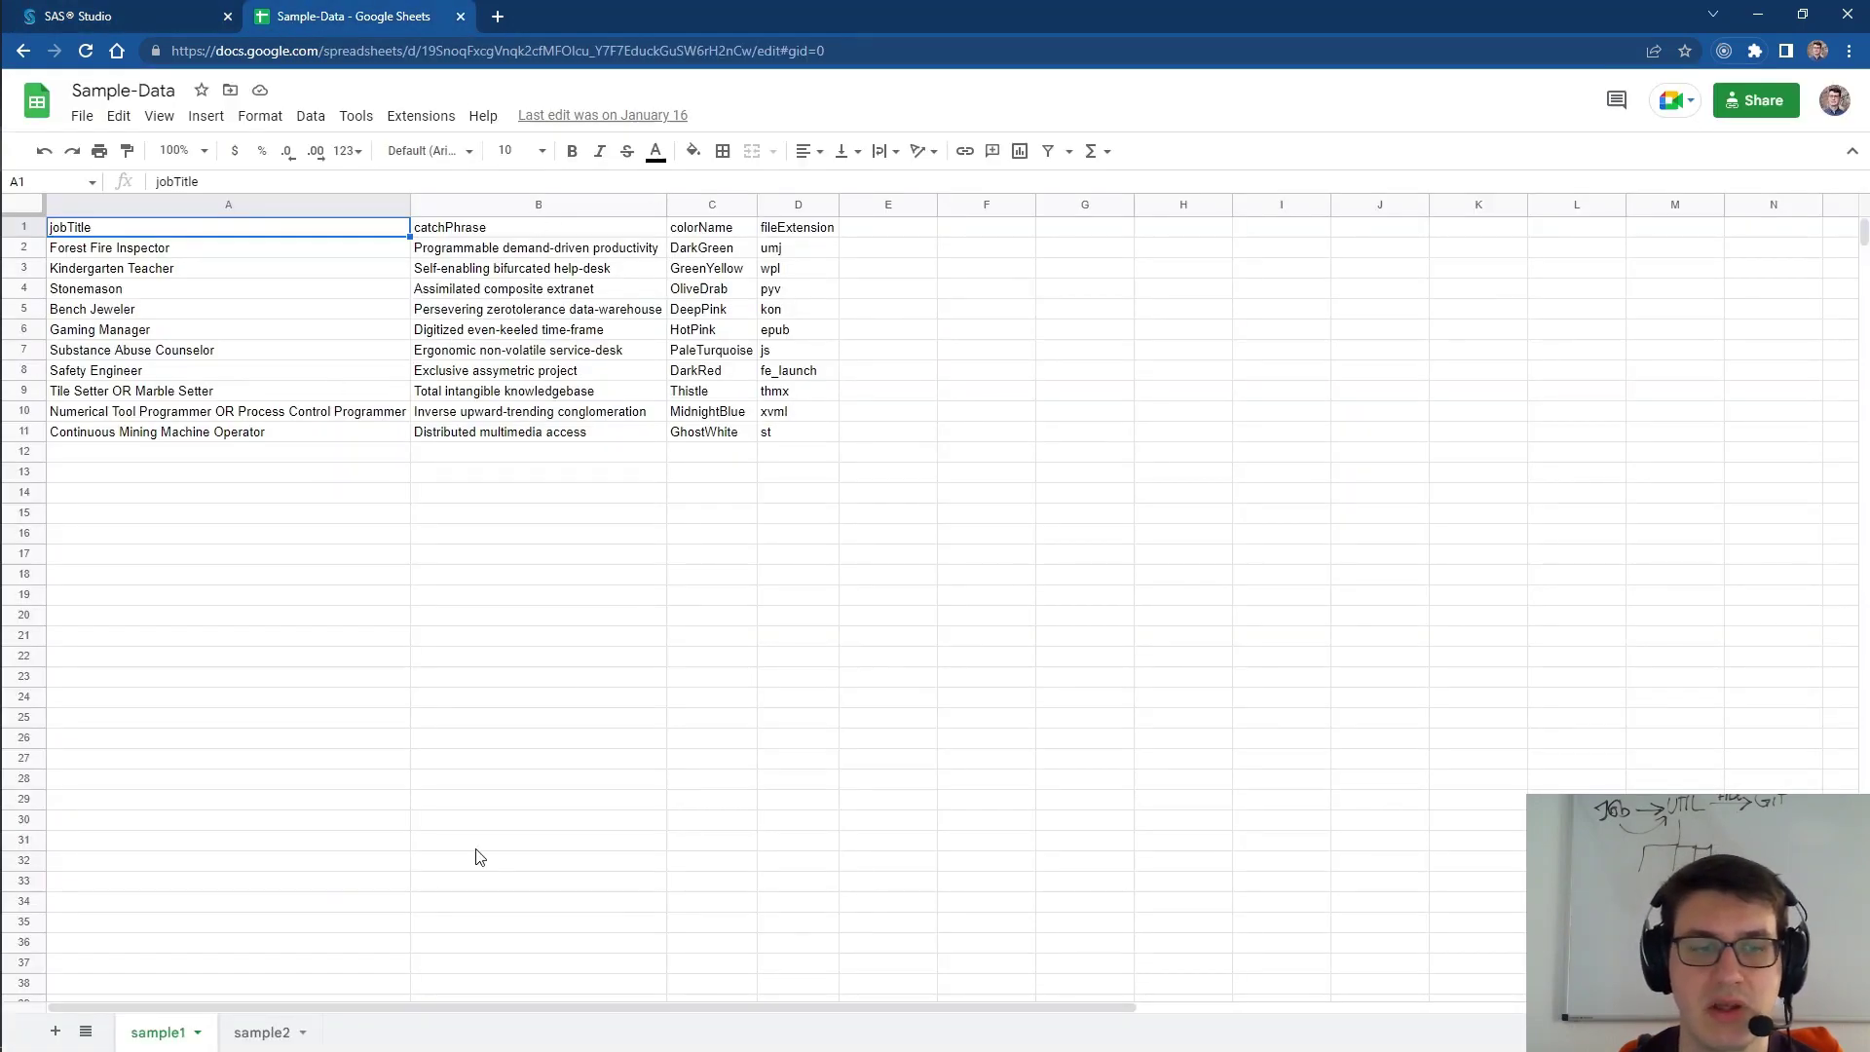
{"action": "left_click", "coordinate": [260, 1034]}
{"action": "double_click", "coordinate": [855, 51]}
{"action": "key", "text": "ctrl+c"}
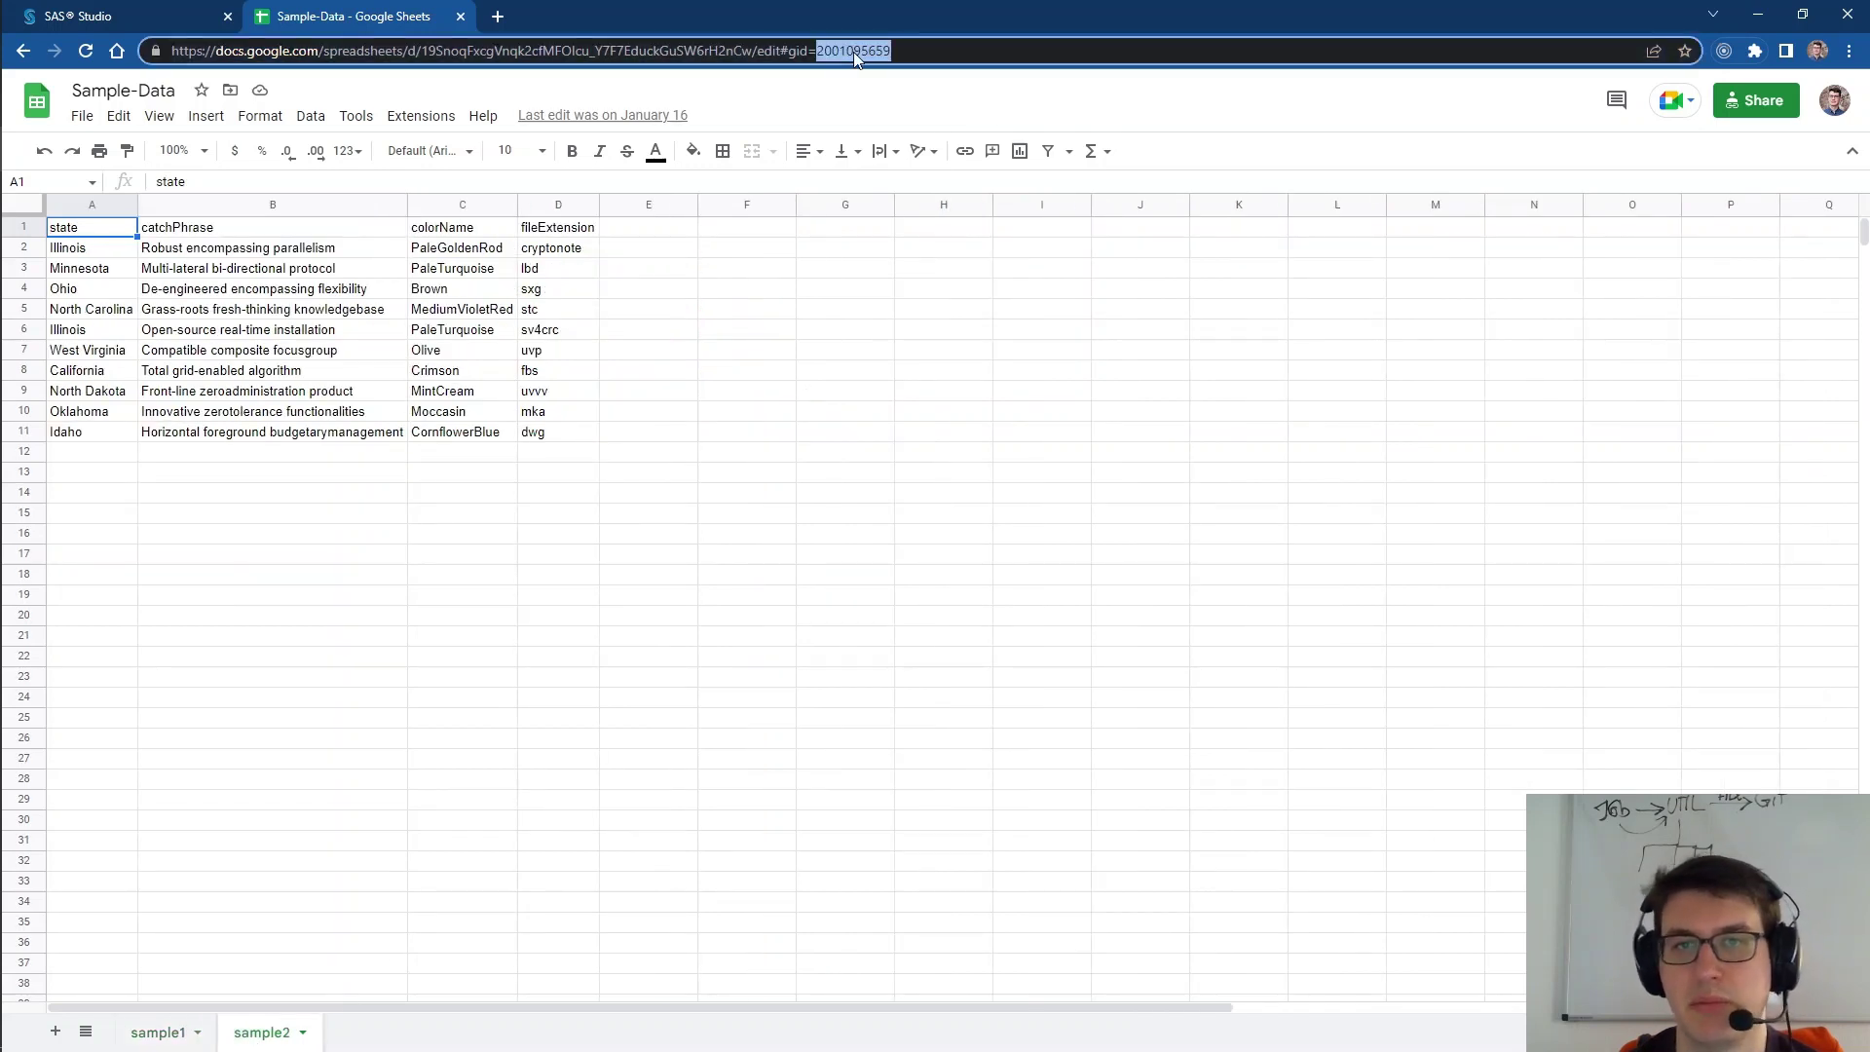
{"action": "left_click", "coordinate": [88, 17]}
{"action": "left_click", "coordinate": [652, 156]}
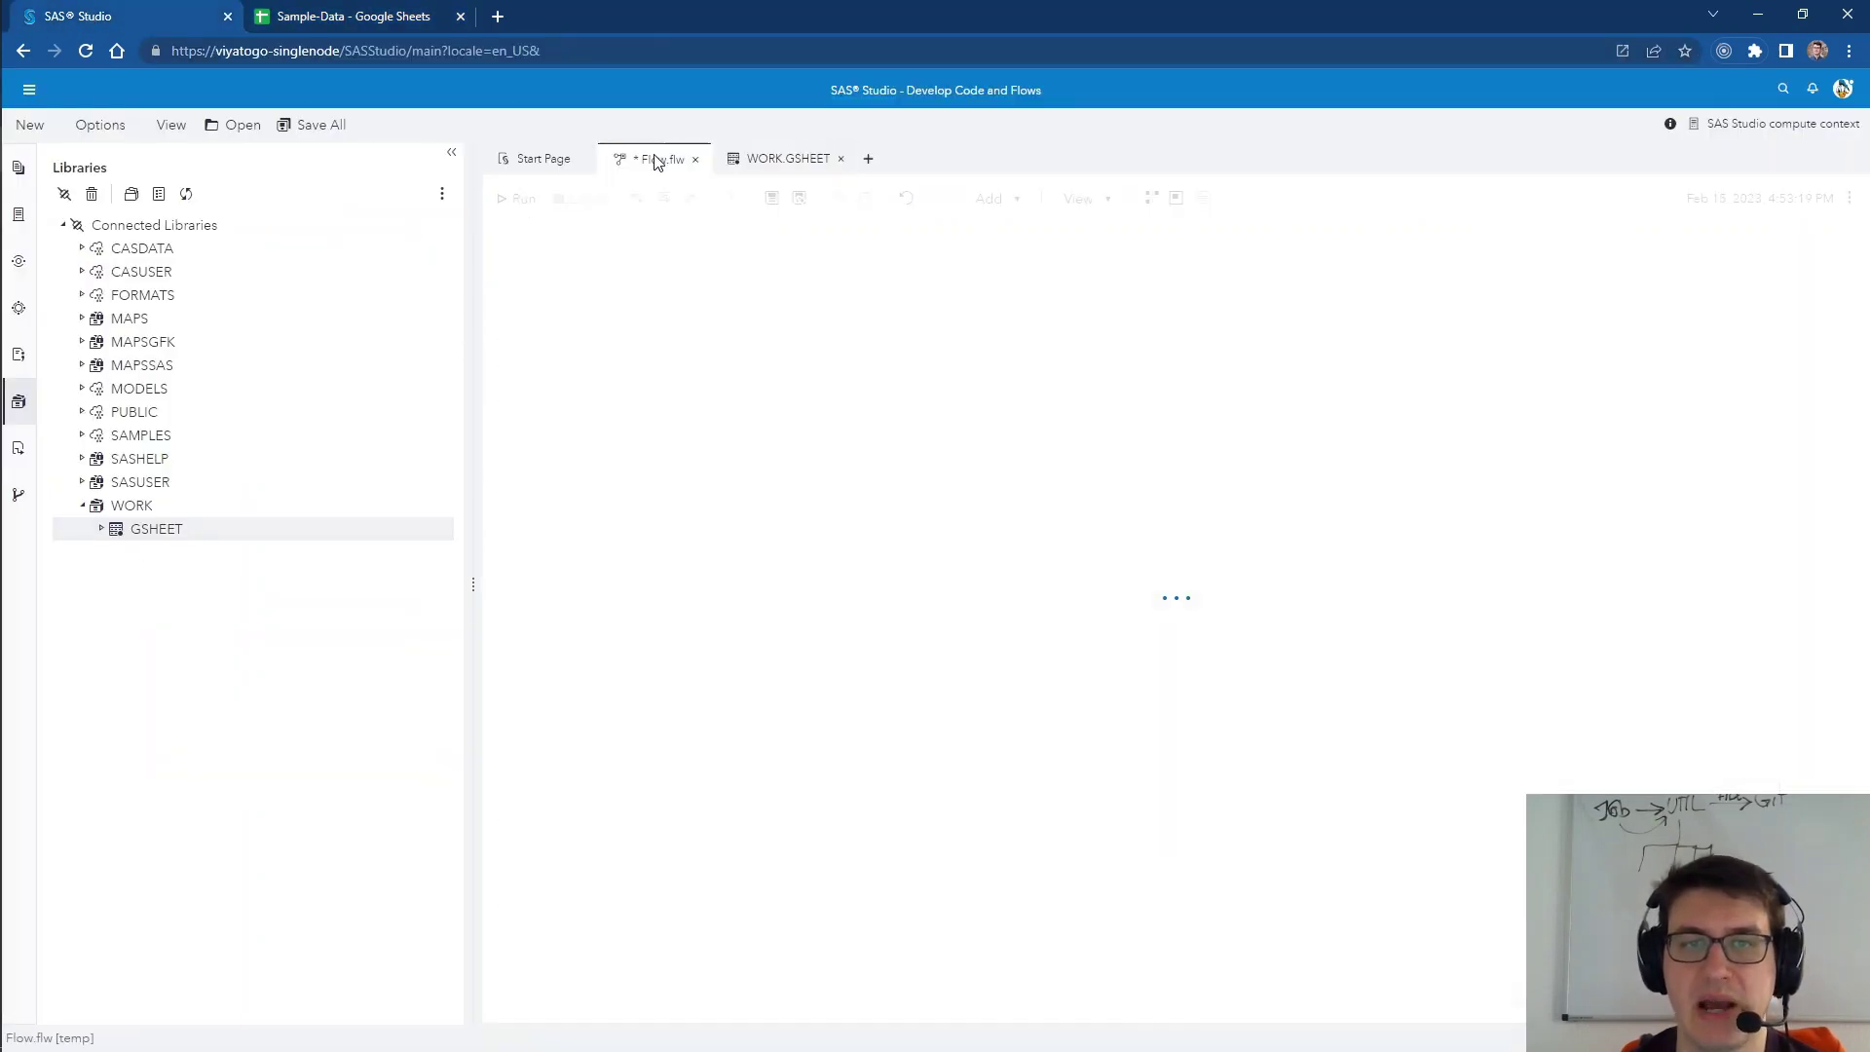
{"action": "left_click", "coordinate": [844, 159]}
{"action": "left_click", "coordinate": [647, 313]}
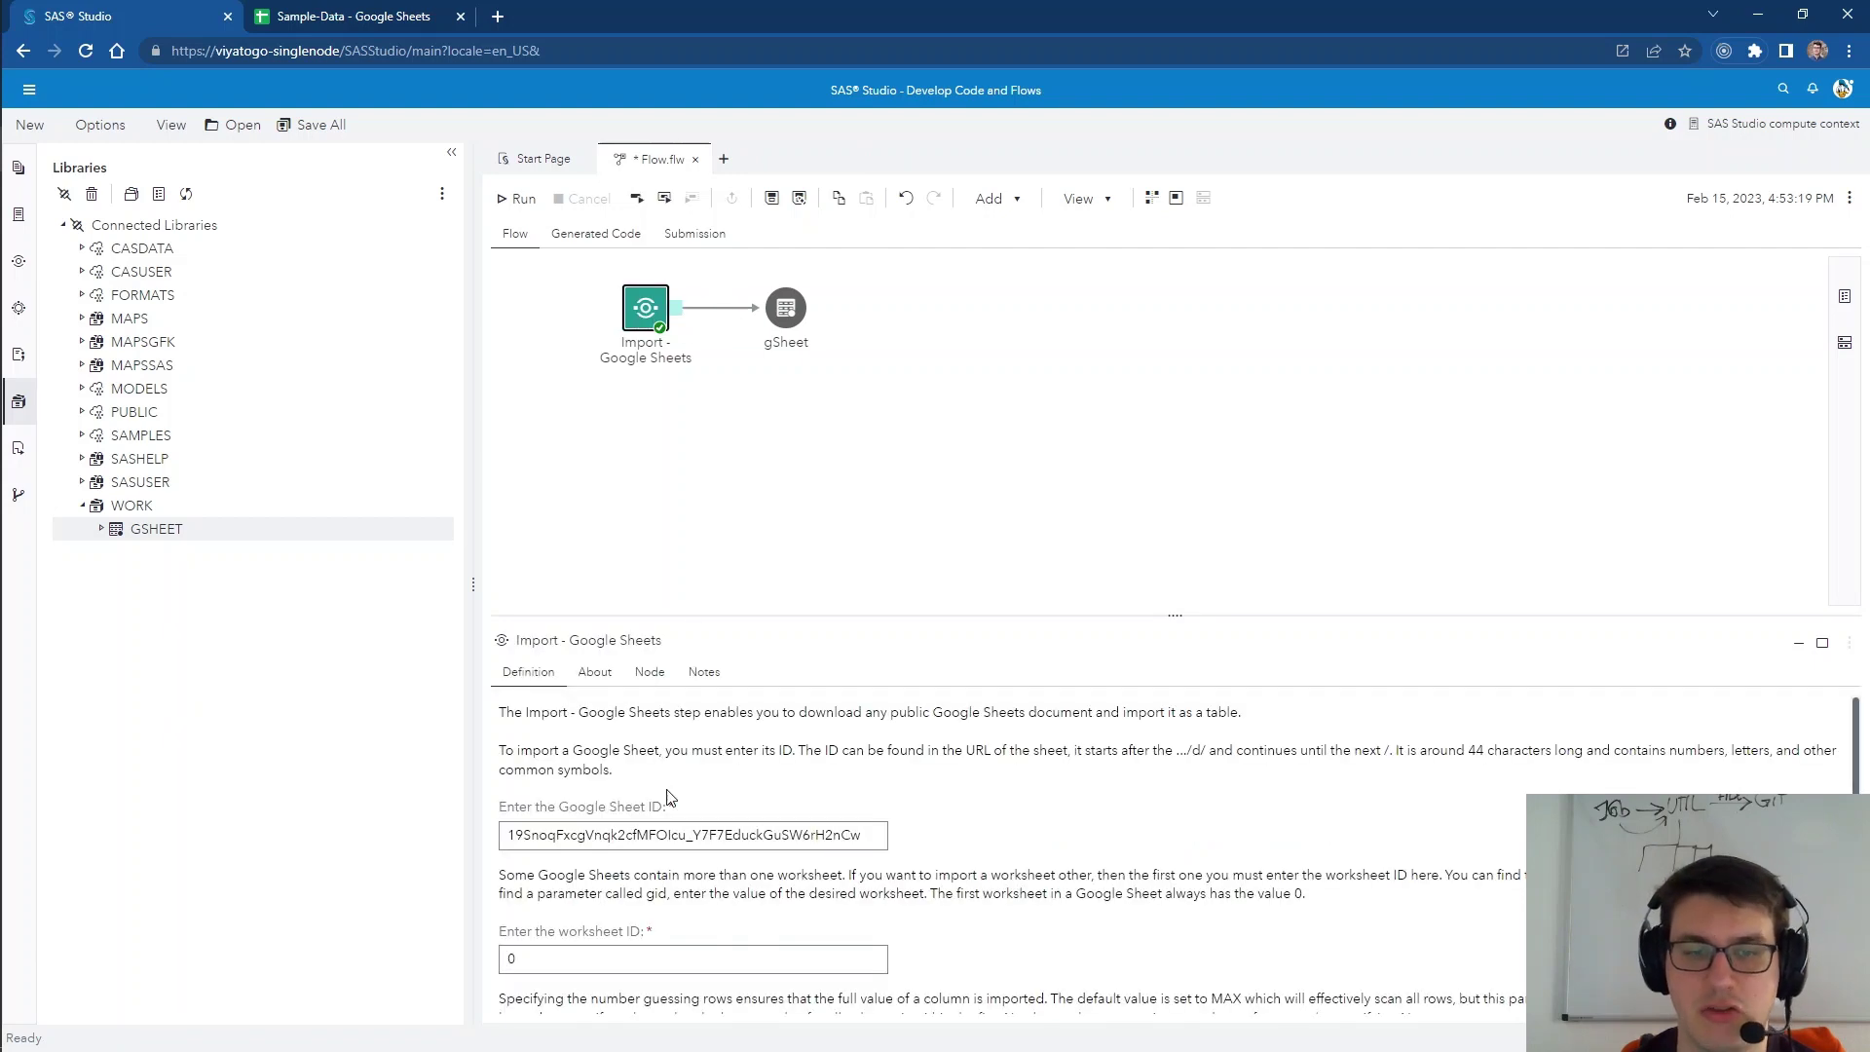
{"action": "double_click", "coordinate": [651, 956]}
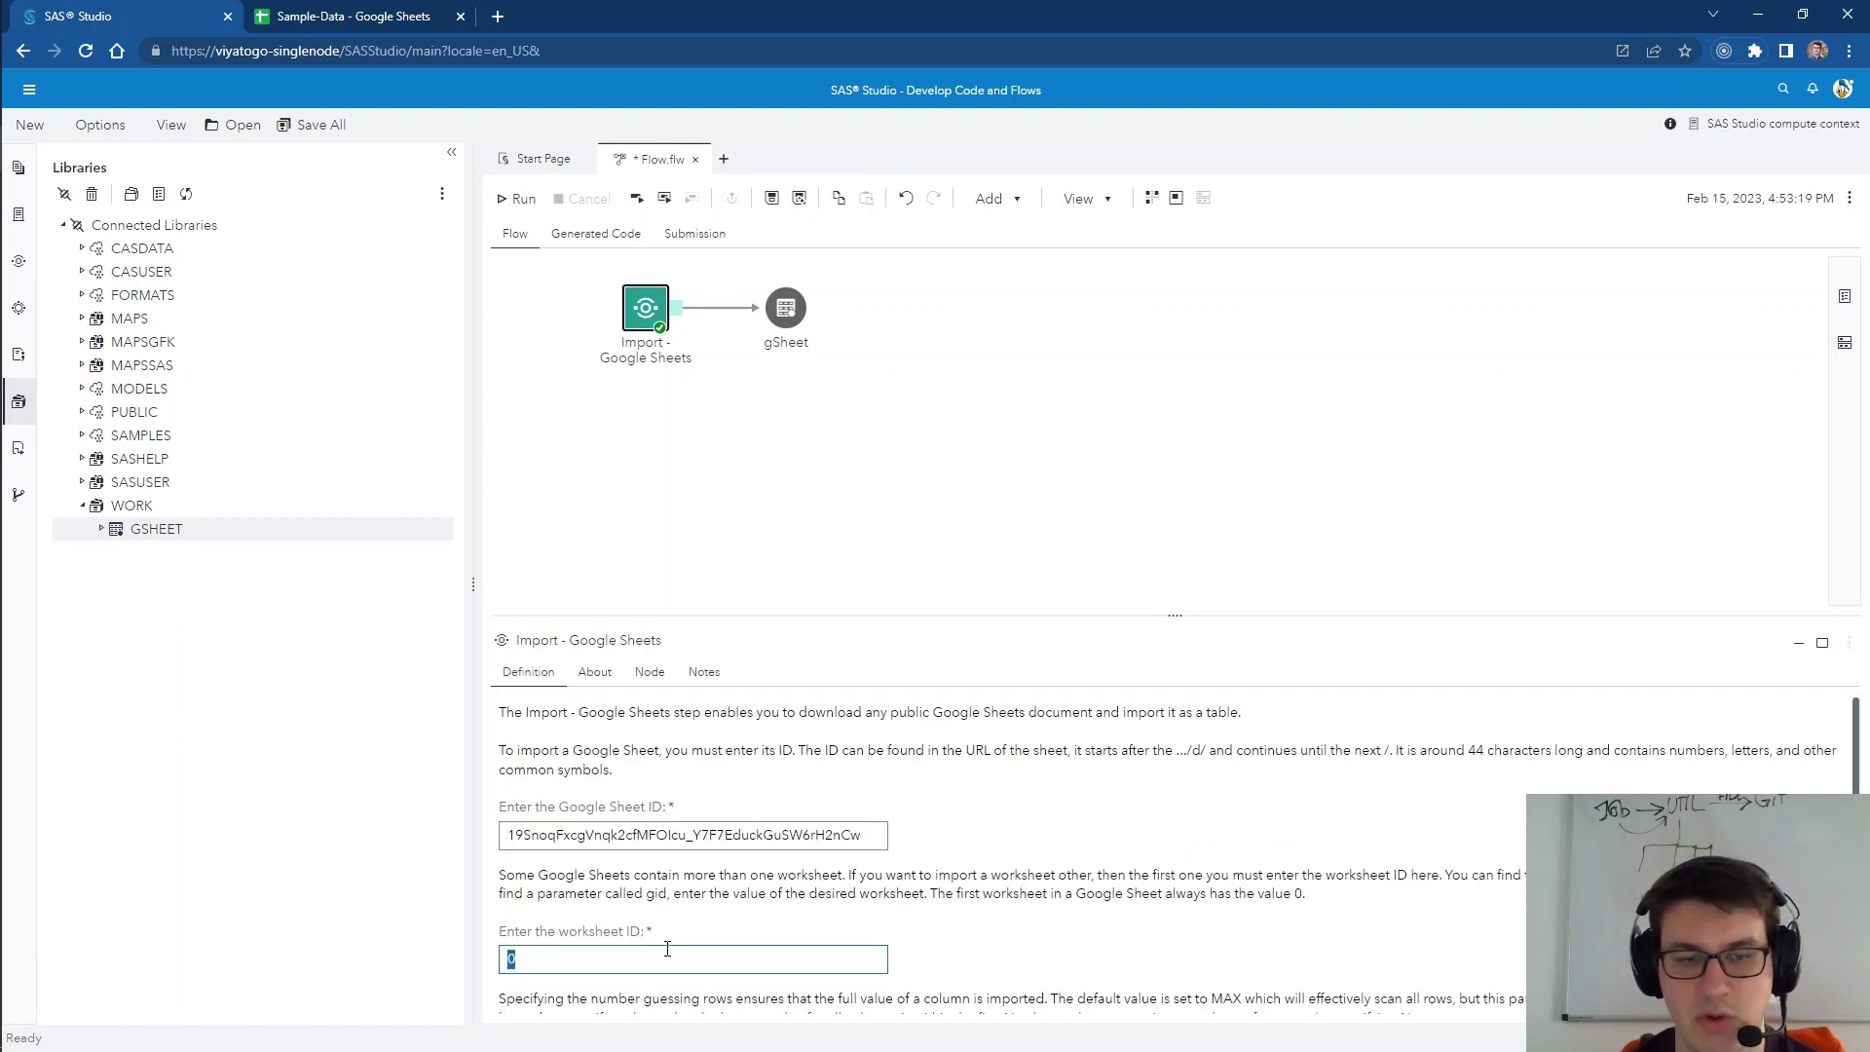
{"action": "key", "text": "ctrl+v"}
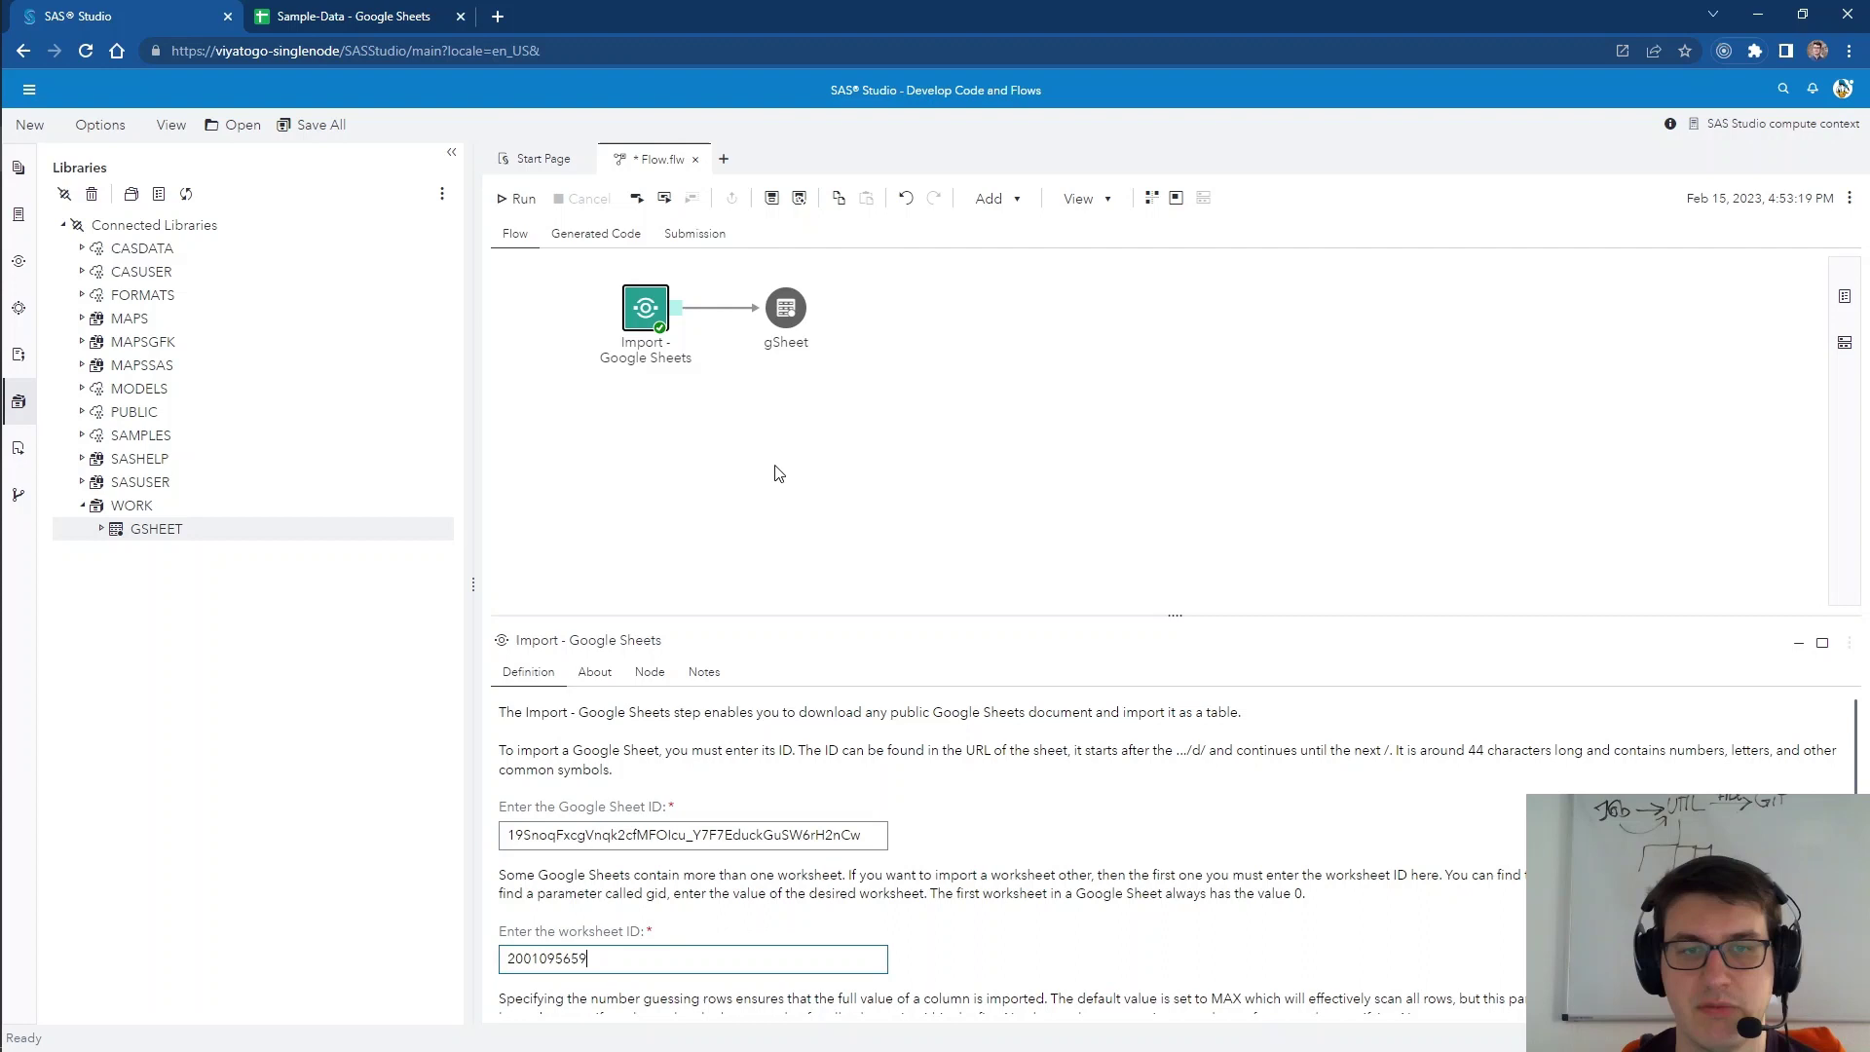
{"action": "left_click", "coordinate": [775, 462]}
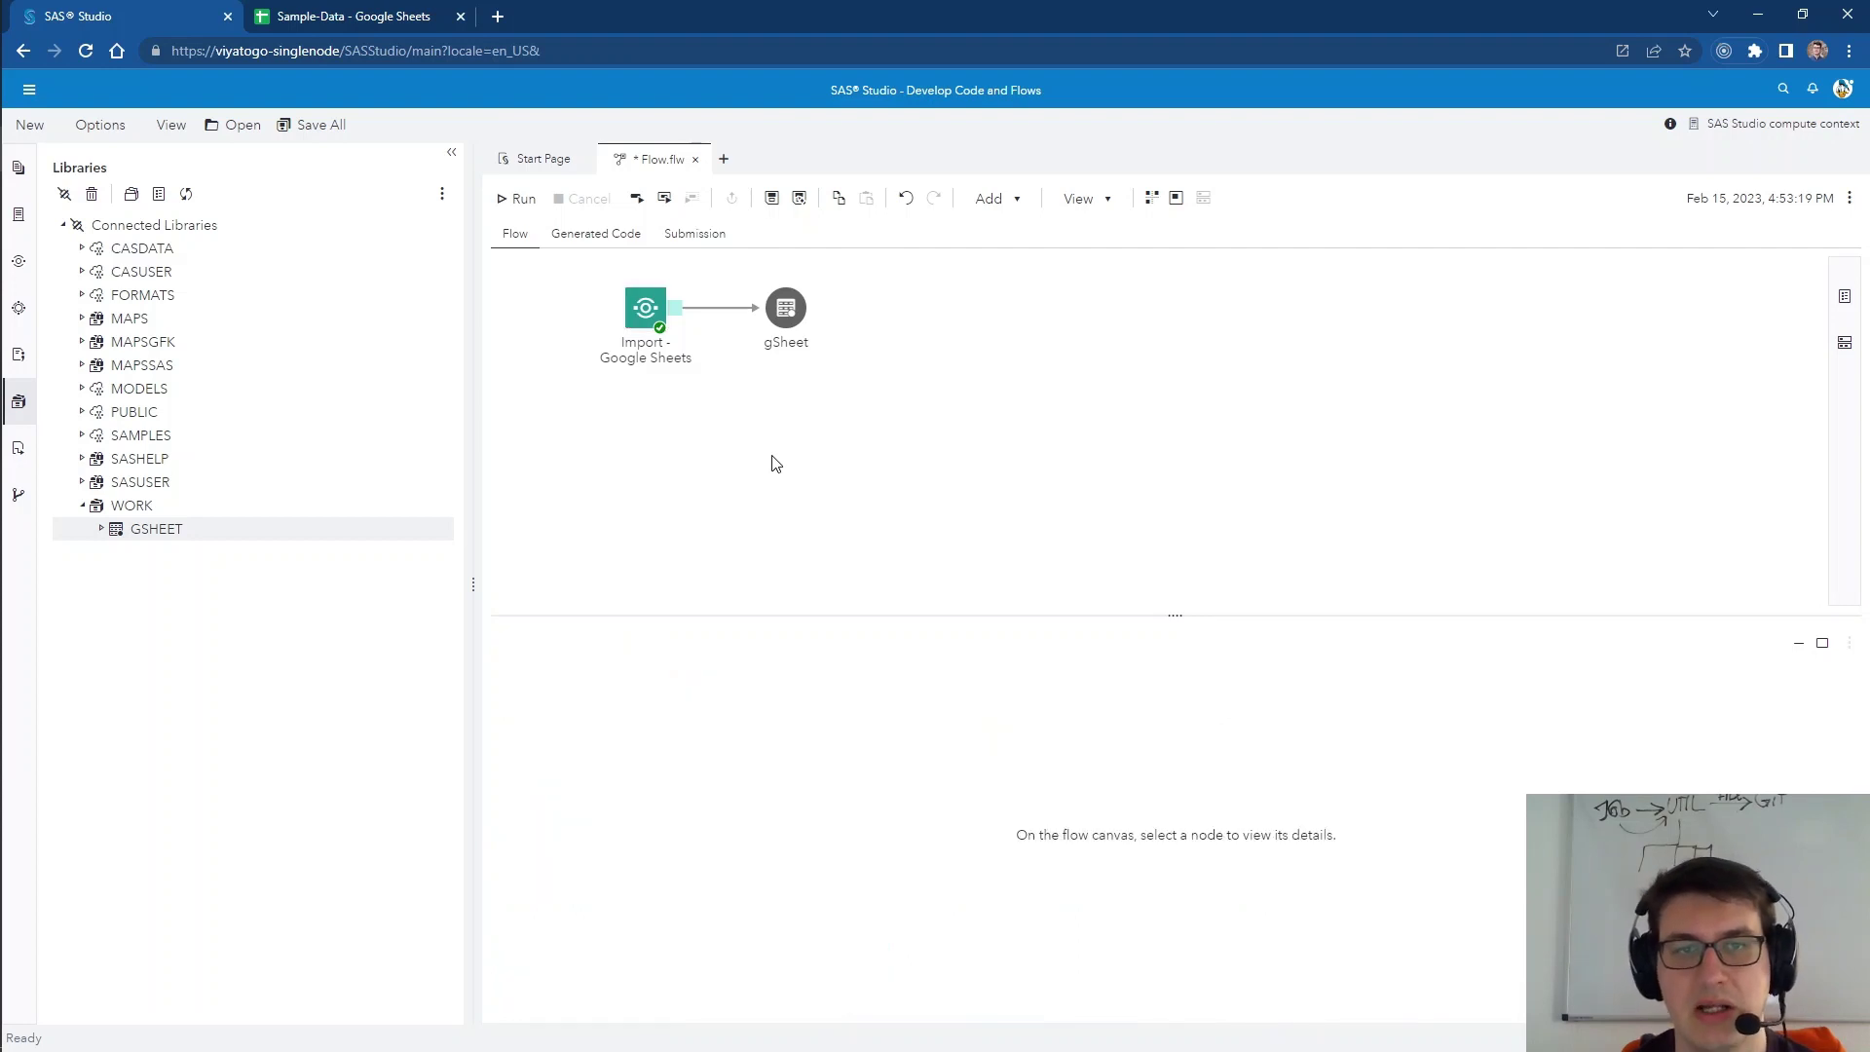
{"action": "key", "text": "F3"}
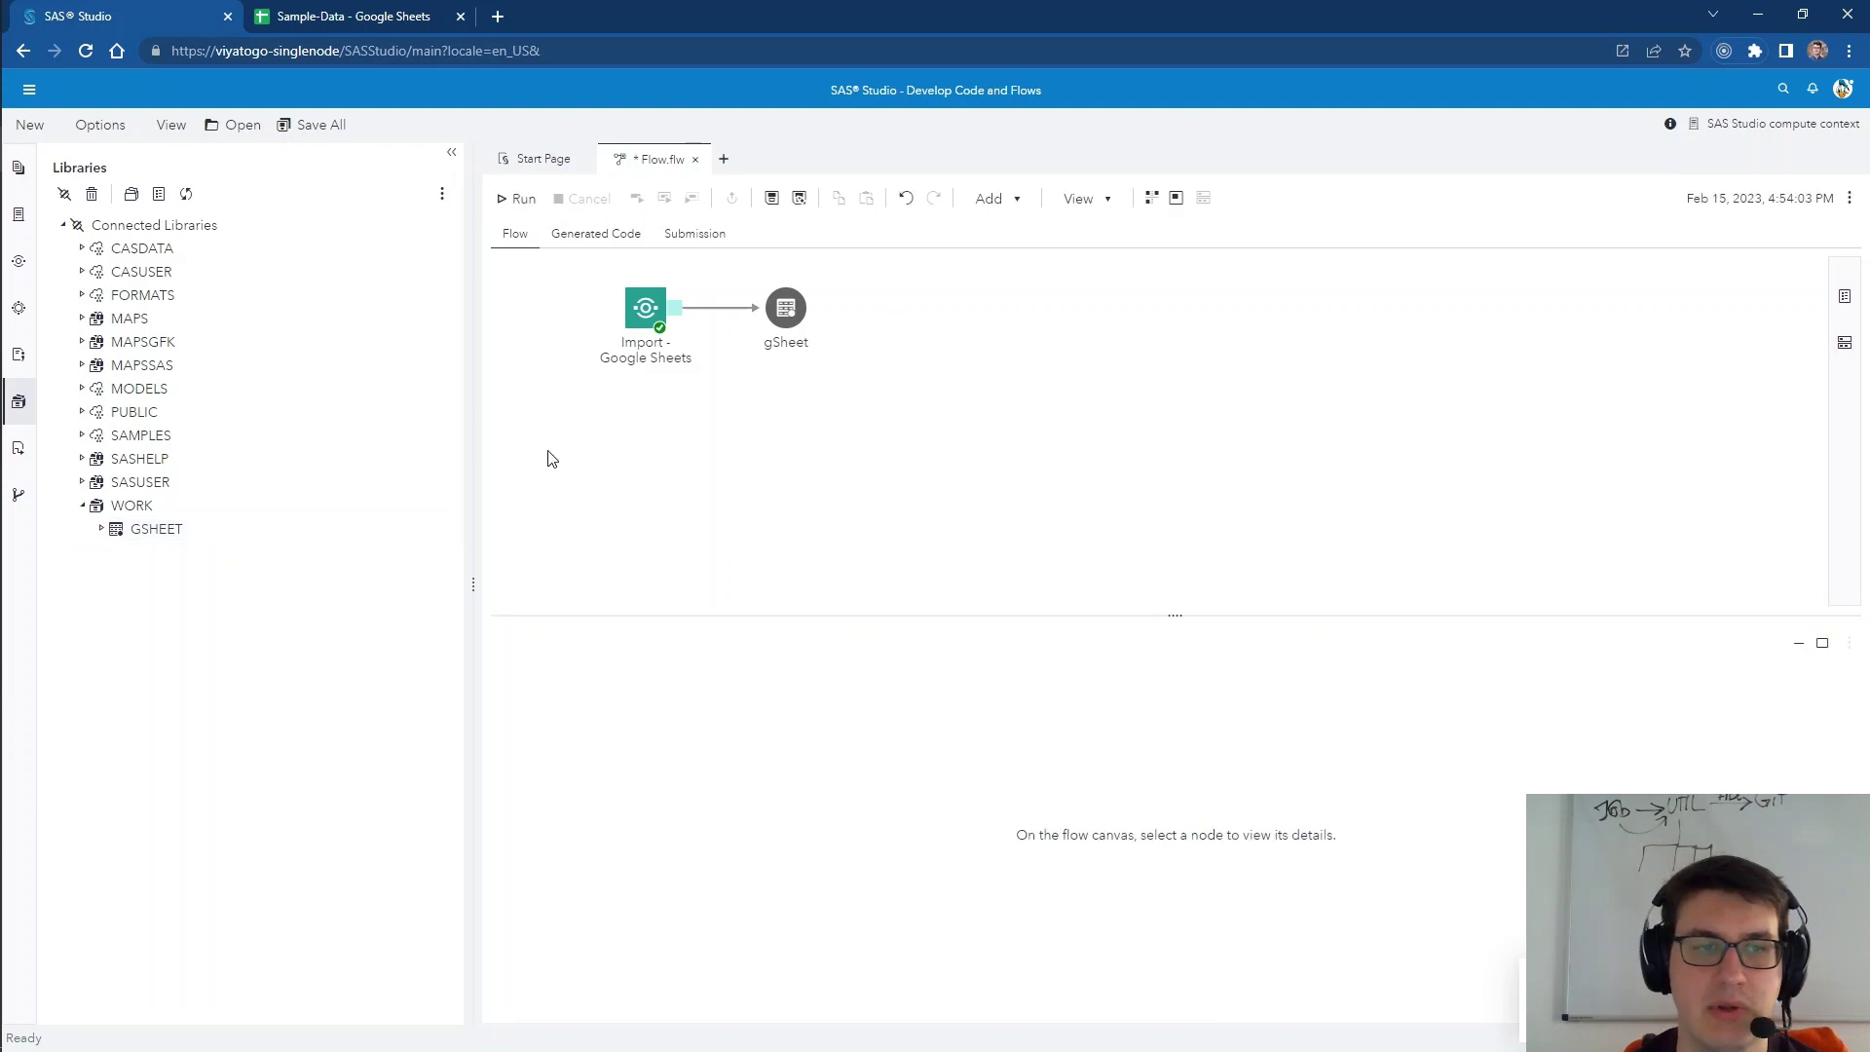
Reopen WORK.GSHEET to check the sample2 state rows against the spreadsheet.
{"action": "double_click", "coordinate": [168, 534]}
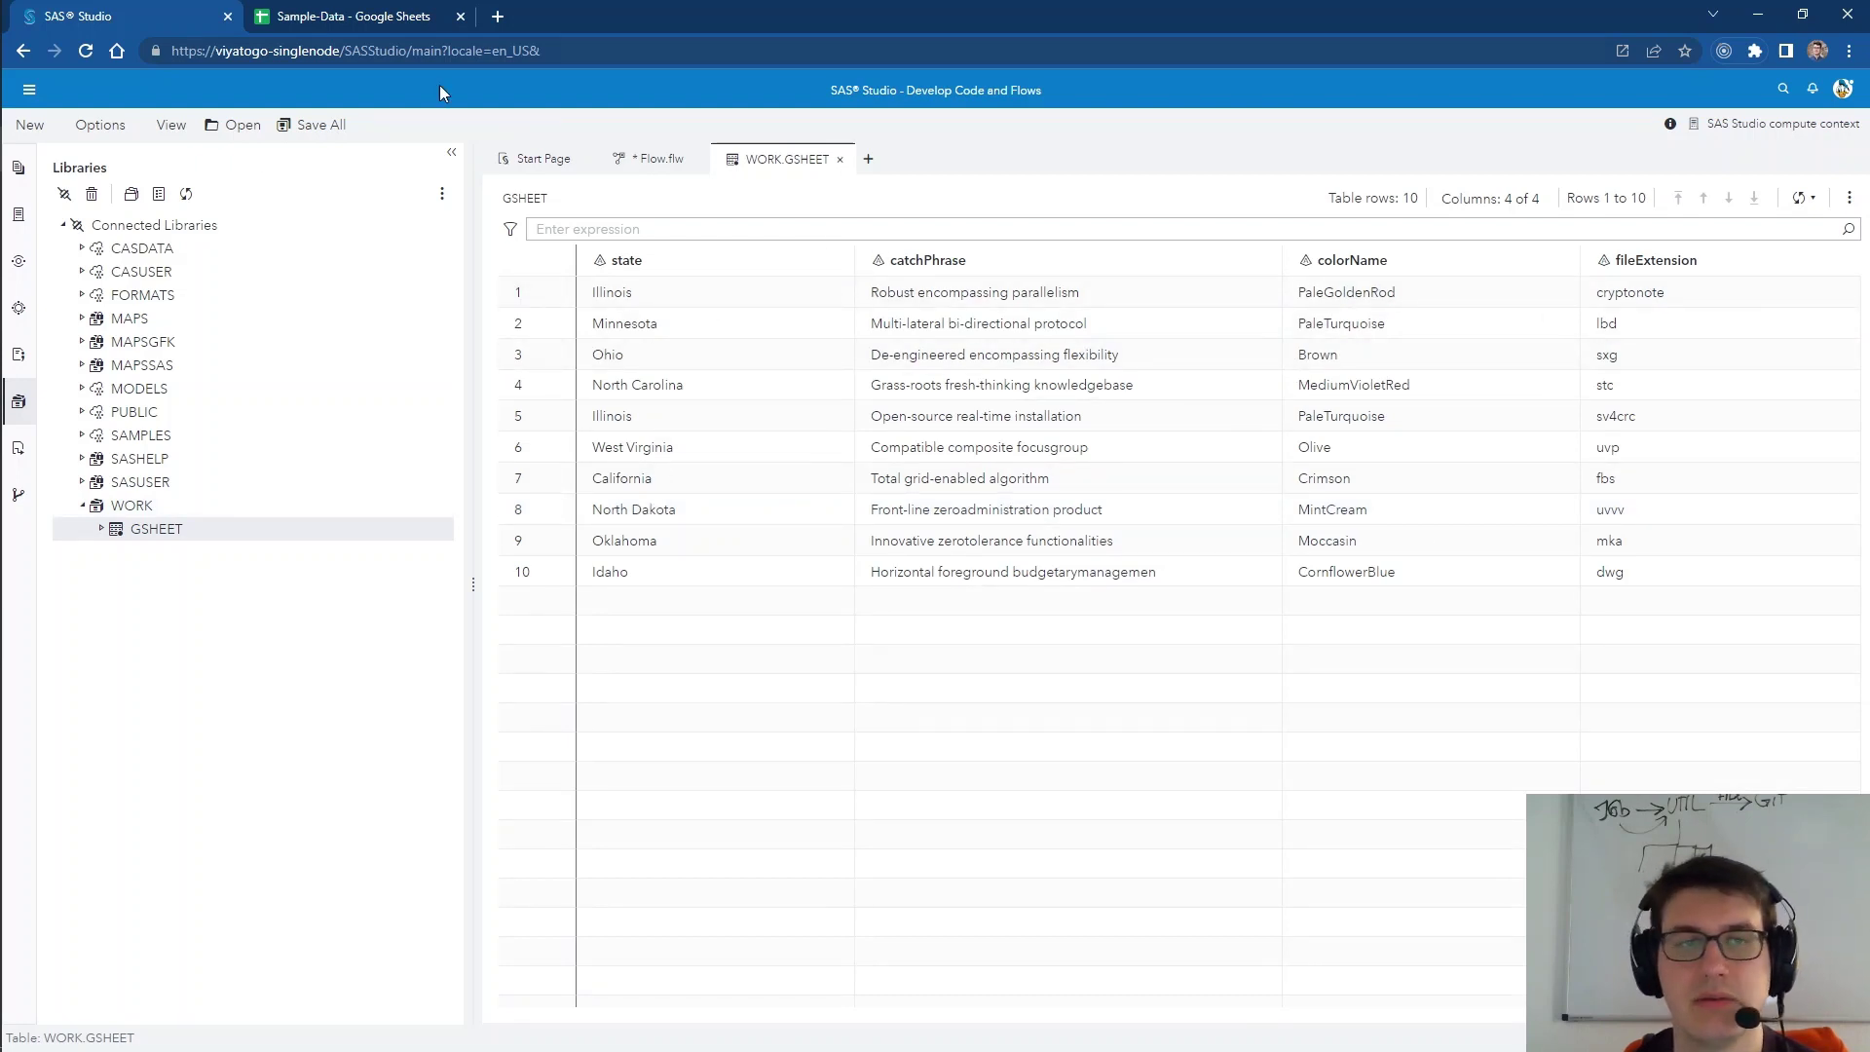
{"action": "left_click", "coordinate": [301, 18]}
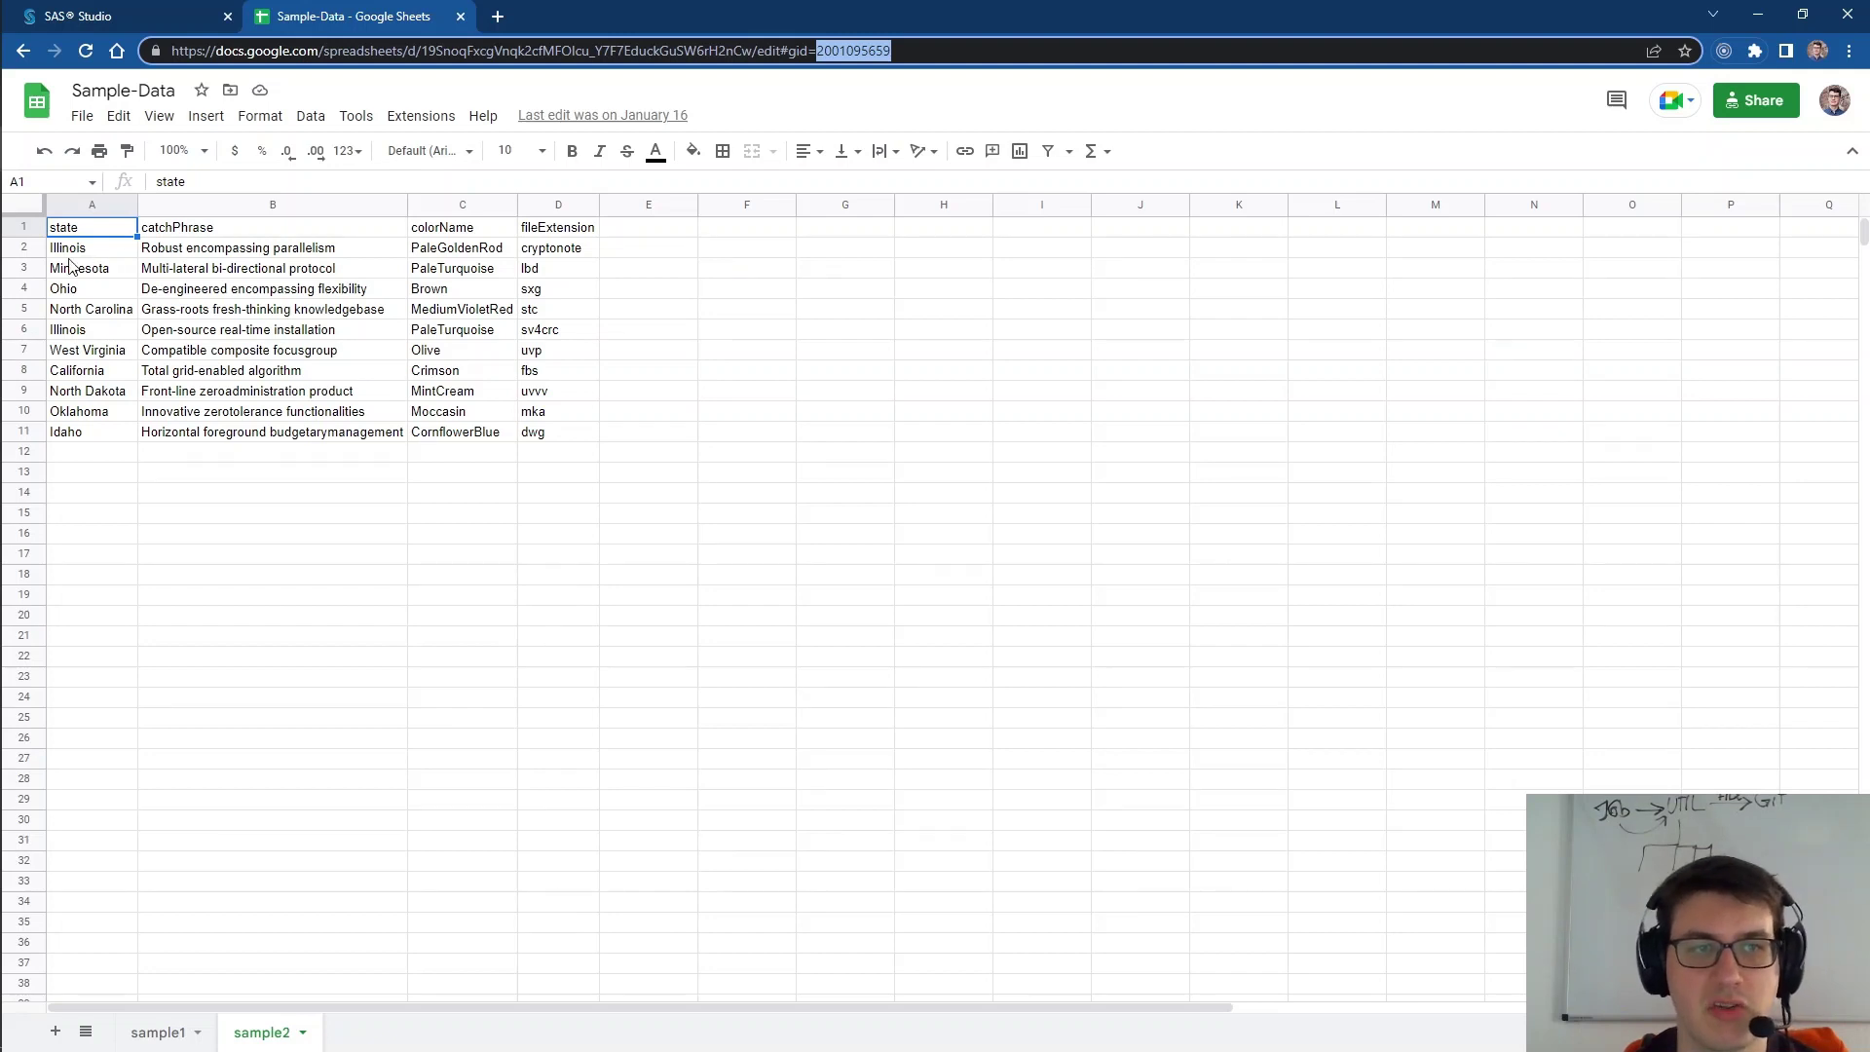
{"action": "left_click", "coordinate": [158, 1032]}
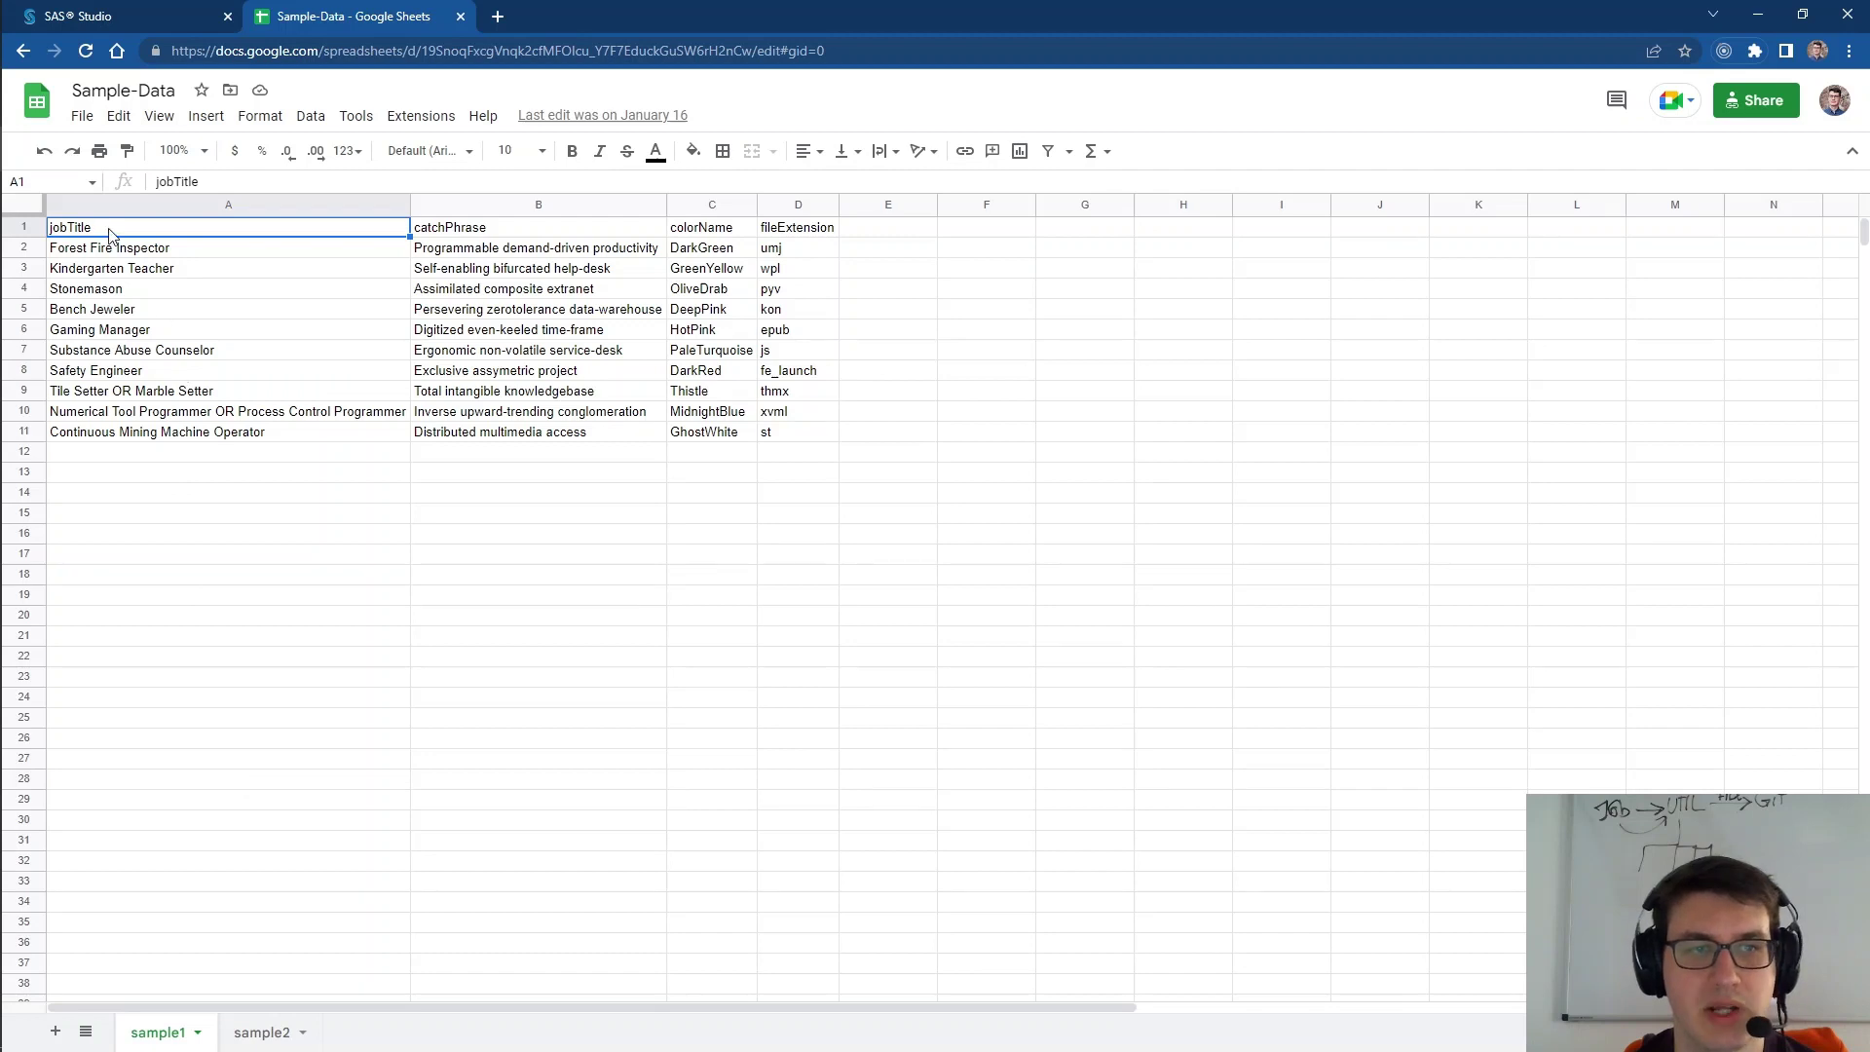
Return to the Flow.flw canvas with the import step feeding the gSheet table.
{"action": "left_click", "coordinate": [125, 14]}
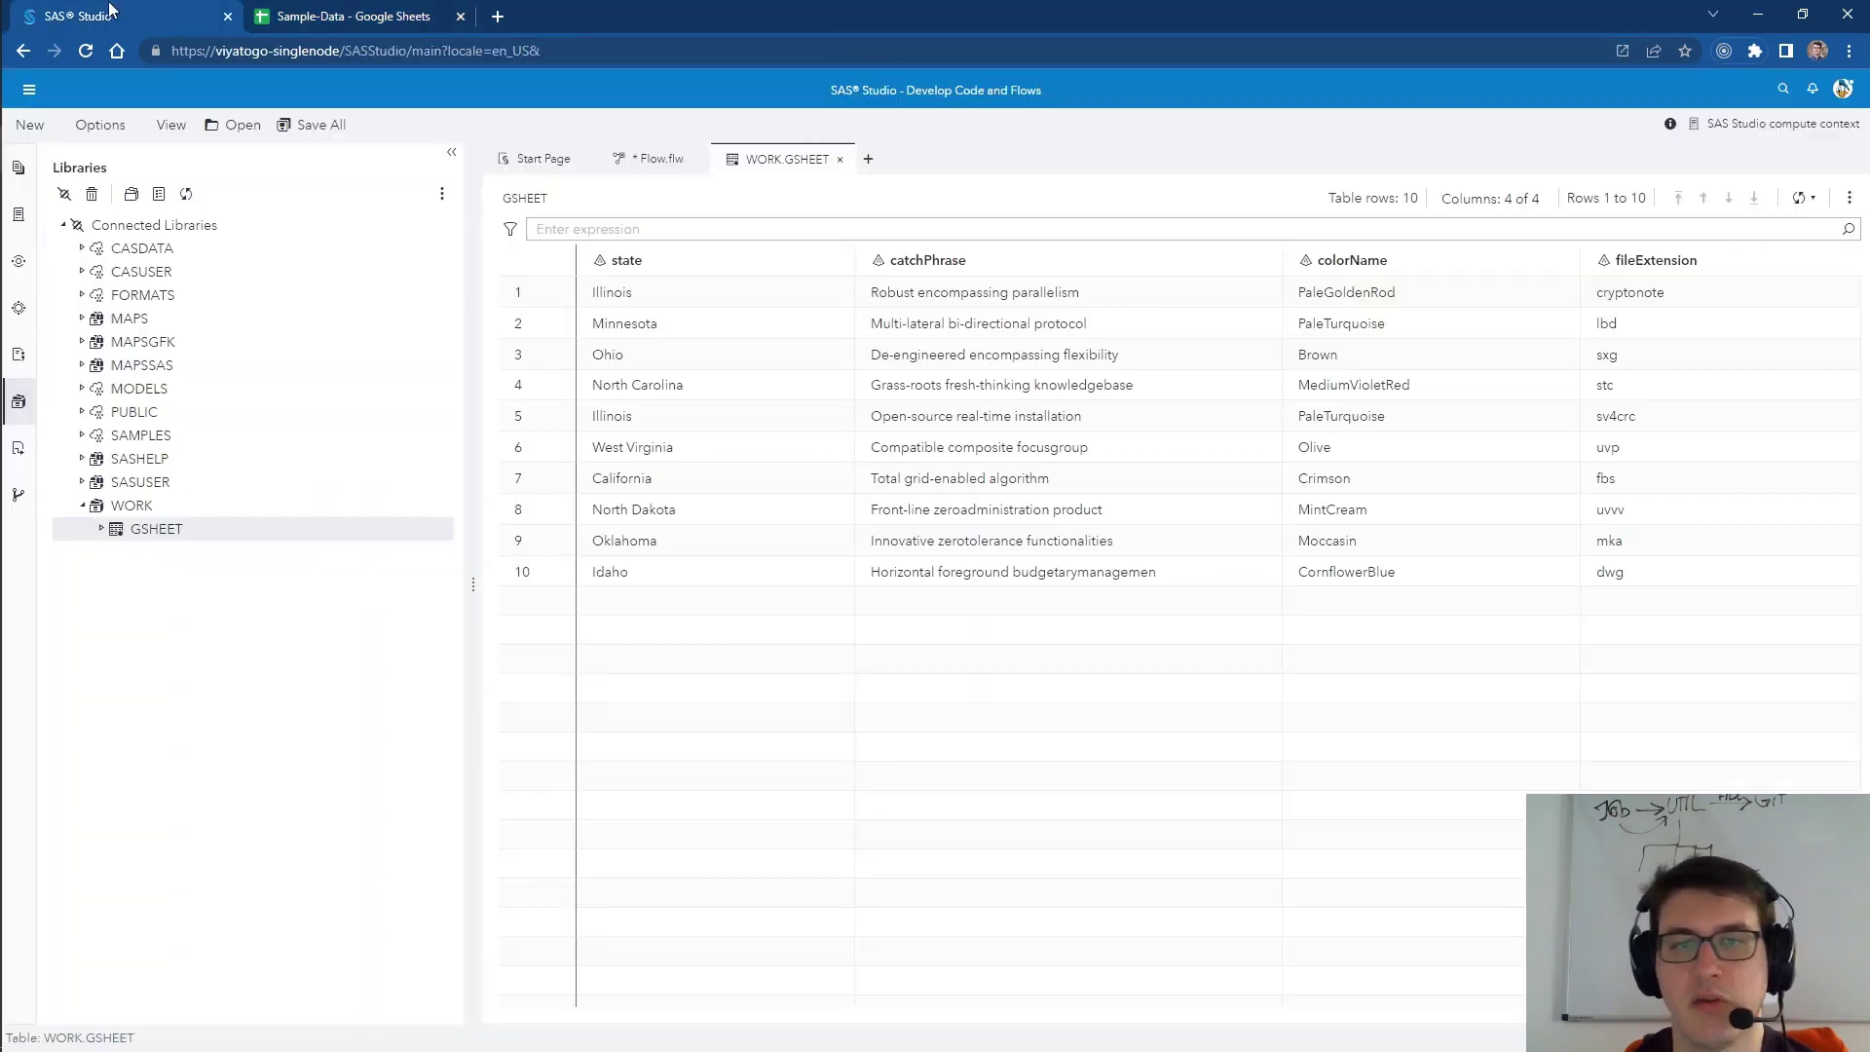
{"action": "left_click", "coordinate": [637, 159]}
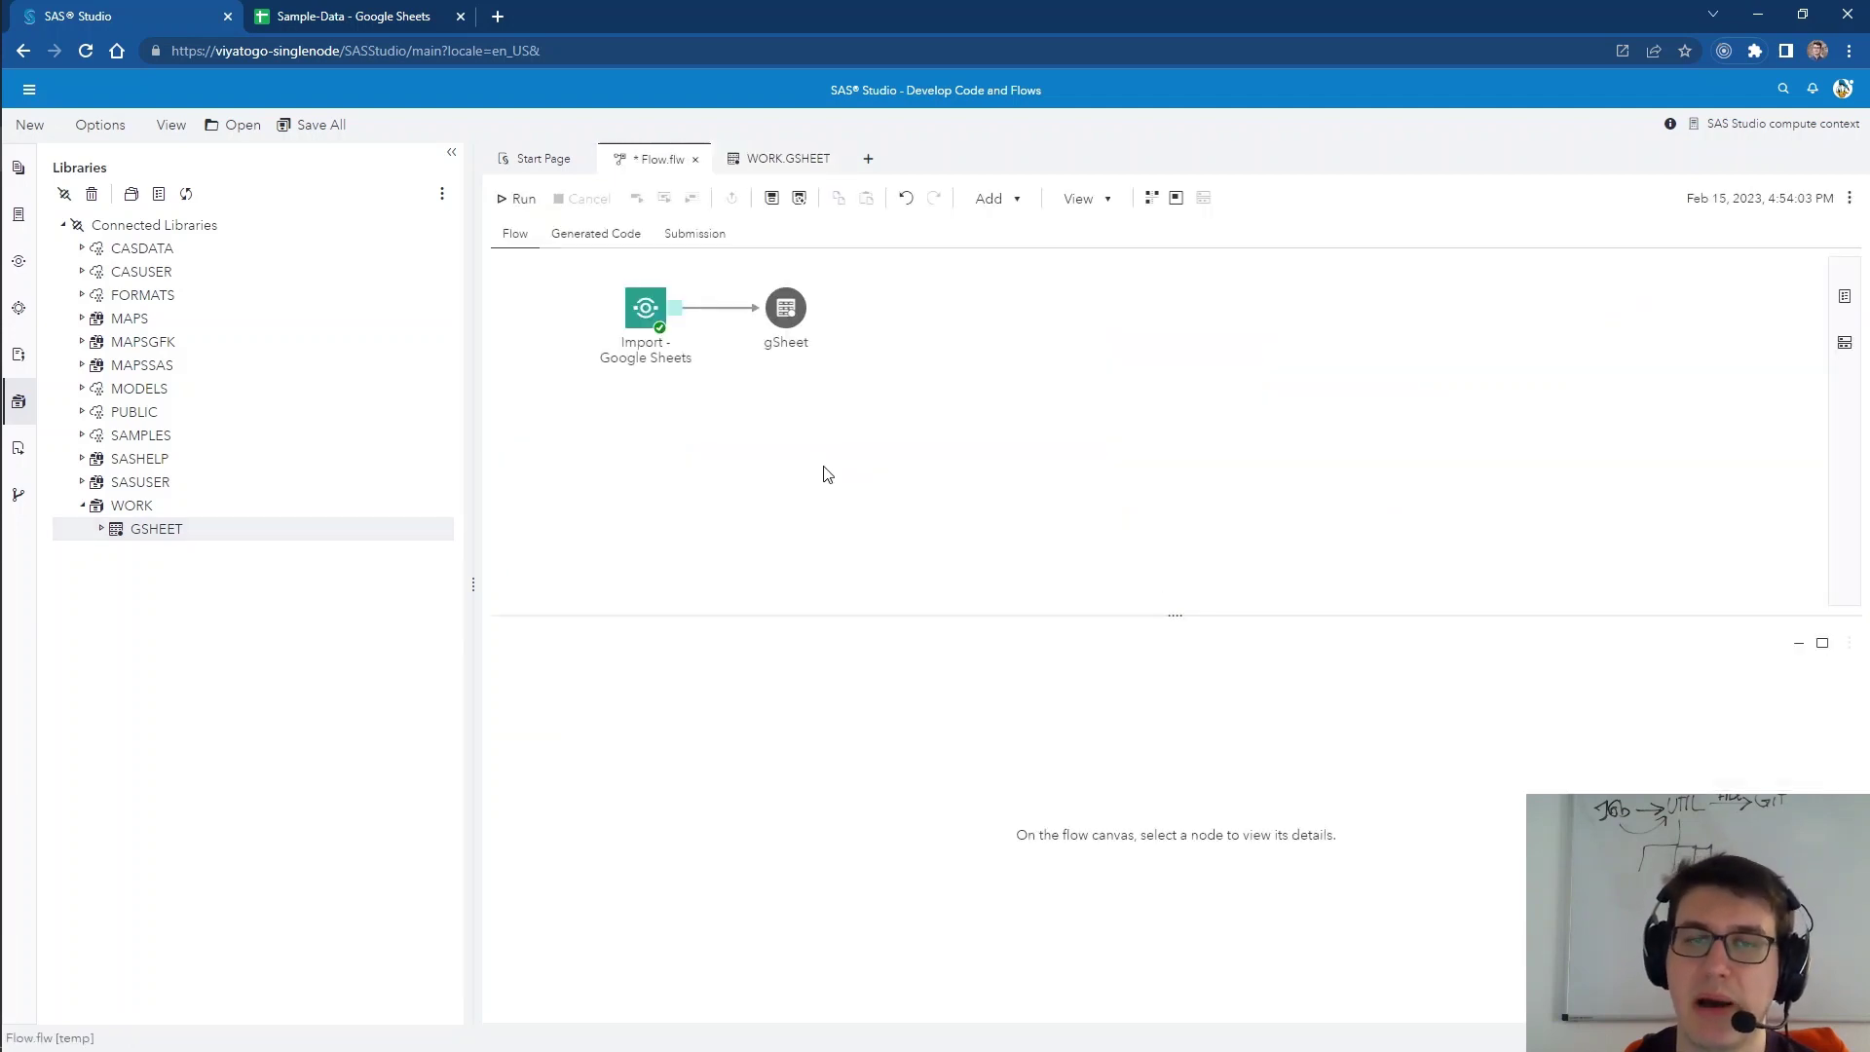